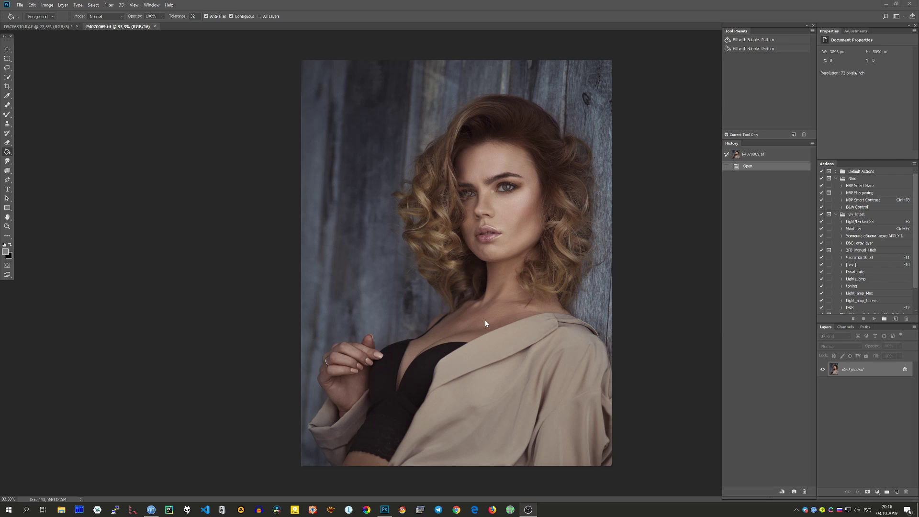
Add a Black & White adjustment layer above the Background of the portrait.
left_click(879, 492)
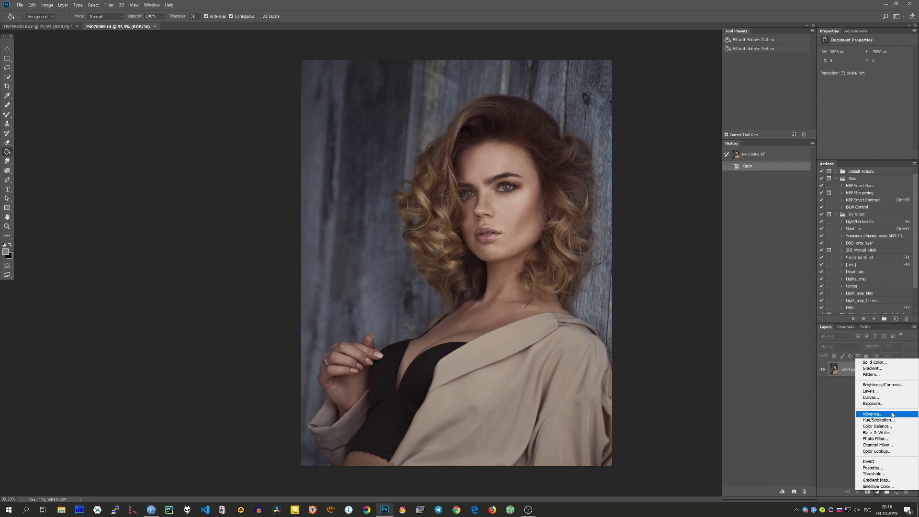
left_click(892, 432)
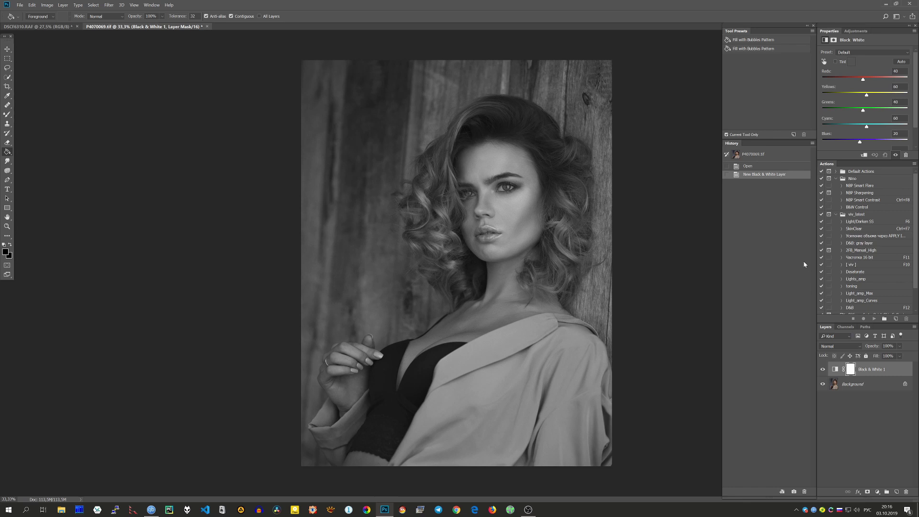
Enable the tint on the Black & White adjustment and give it the green colour 78d35e.
left_click(836, 61)
left_click(852, 61)
left_click(581, 298)
left_click(708, 237)
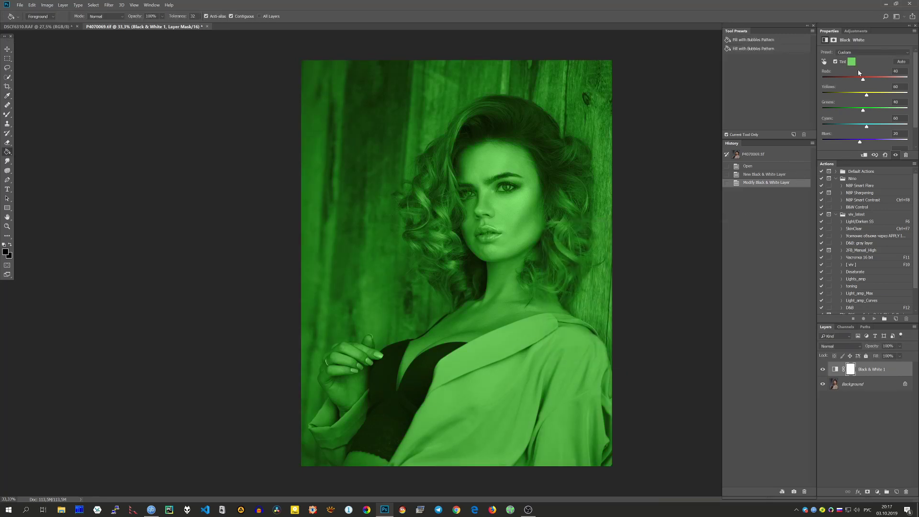
Try the dark blue 31446e as tint colour and switch the tint off.
left_click(852, 61)
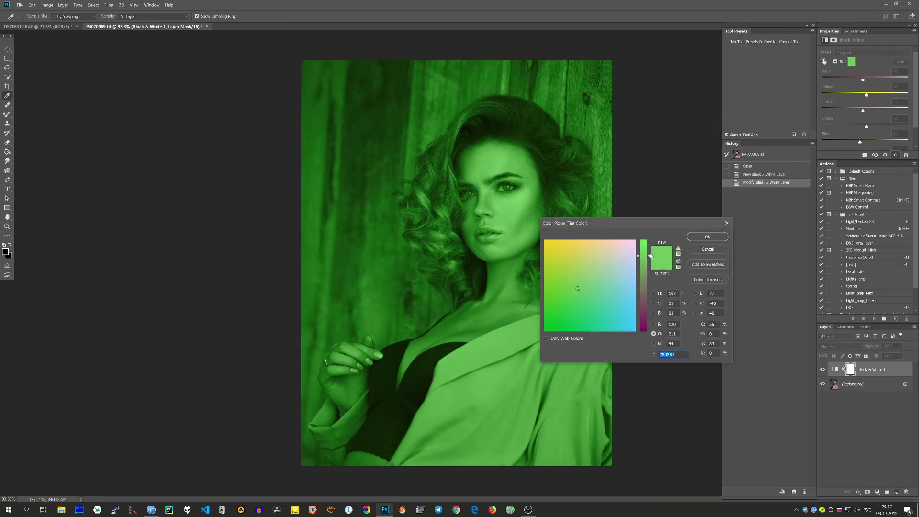
left_click(646, 304)
mouse_move(614, 307)
left_mouse_down()
mouse_move(573, 310)
mouse_move(584, 313)
left_mouse_up()
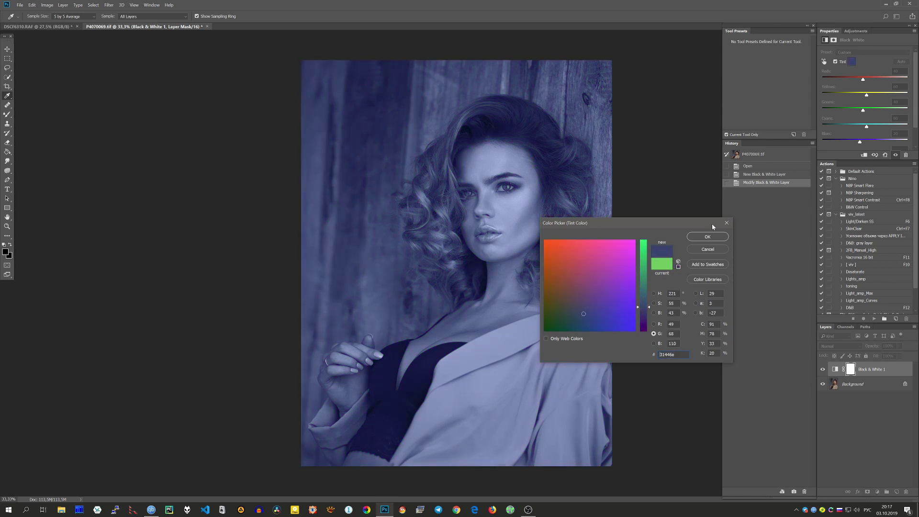
left_click(715, 237)
left_click(837, 61)
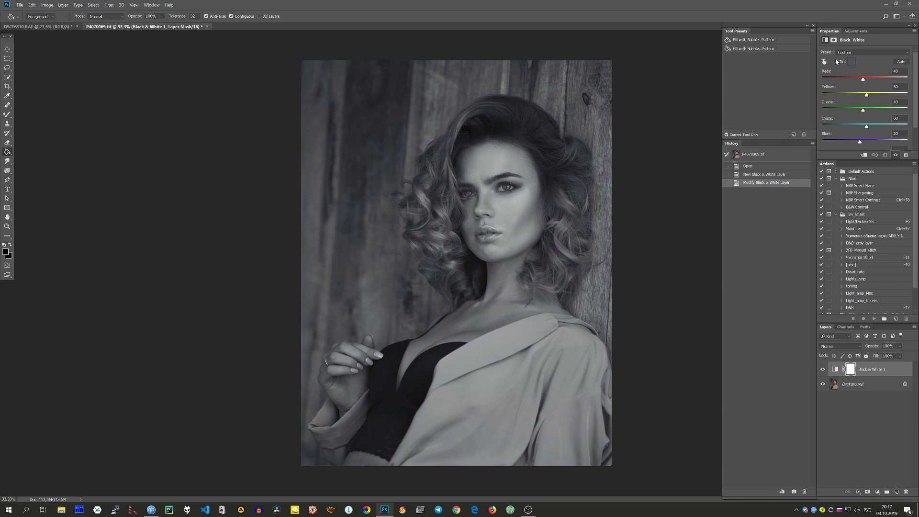
Set the Black & White mix to Reds 6, Yellows 56 and Greens 58, and merge the adjustment into the Background.
mouse_move(863, 79)
left_mouse_down()
mouse_move(868, 111)
mouse_move(867, 95)
left_mouse_up()
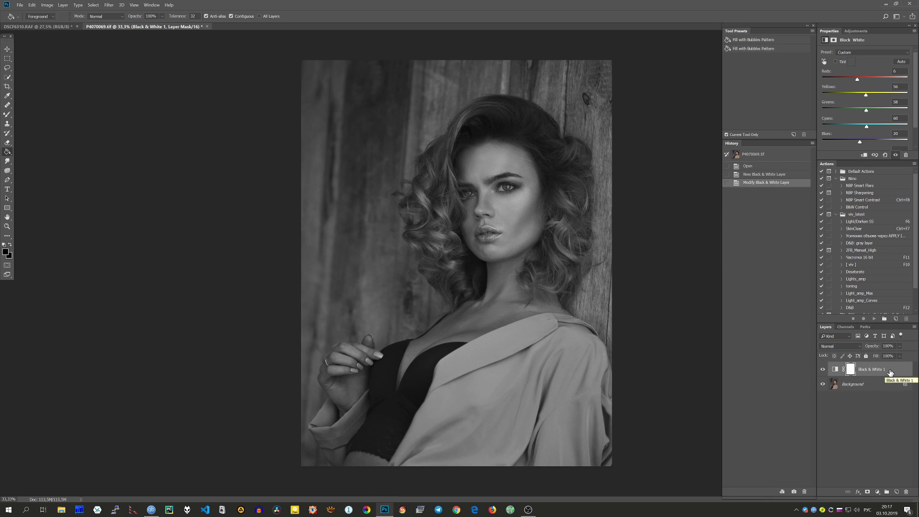
key("ctrl+e")
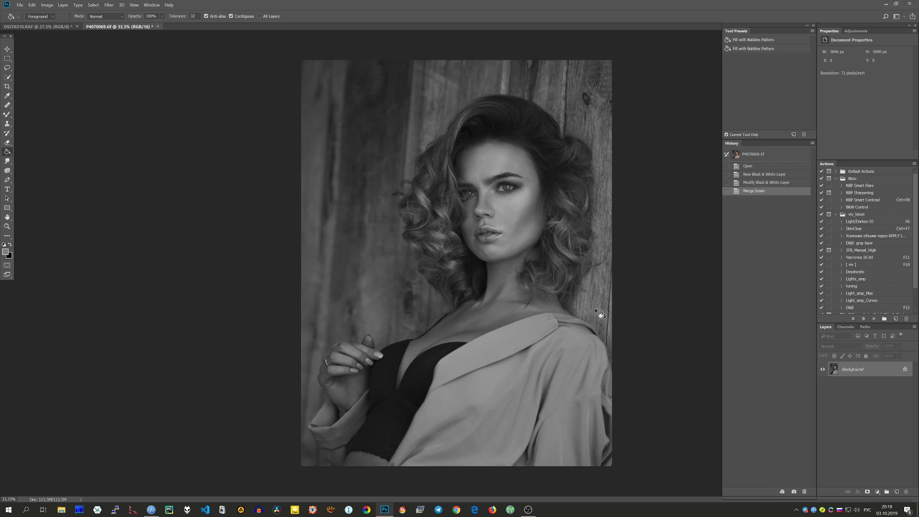
Add a Curves adjustment layer above the Background and step through its Red, Green and Blue channel curves.
left_click(879, 492)
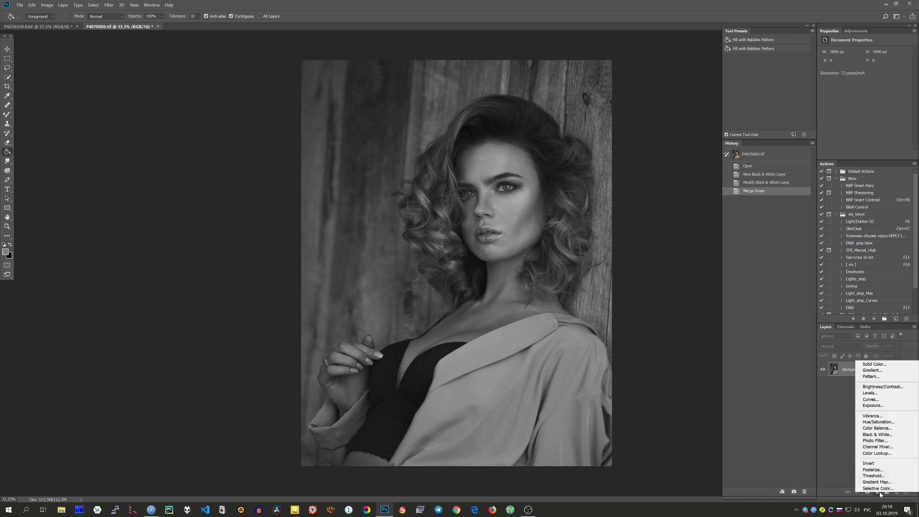
left_click(892, 400)
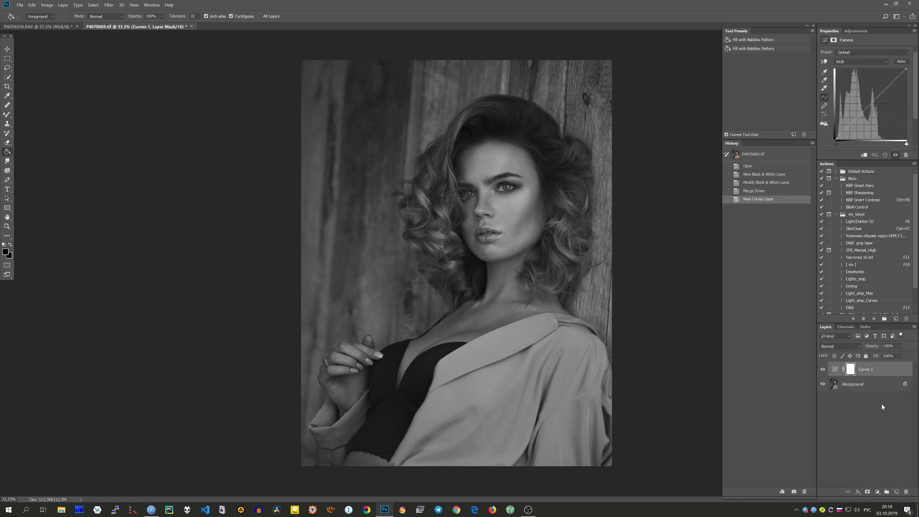
left_click(859, 64)
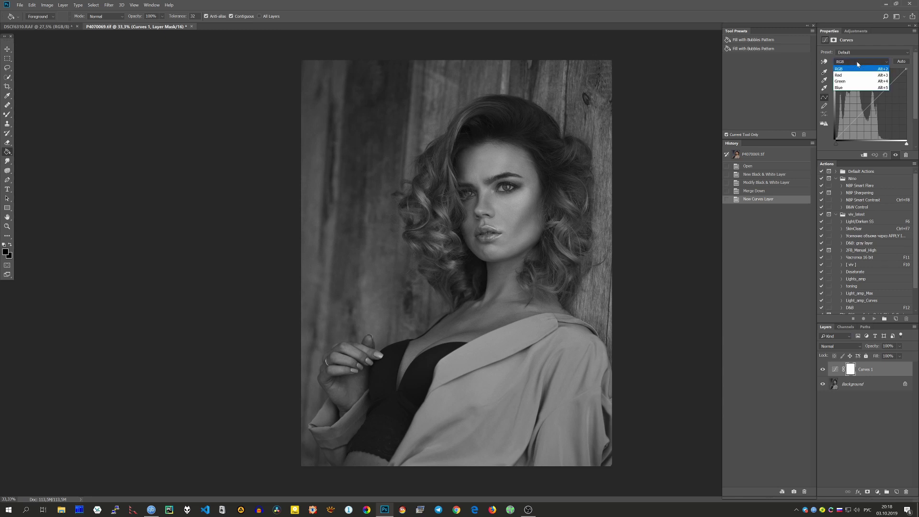
left_click(855, 75)
left_click(857, 61)
left_click(855, 81)
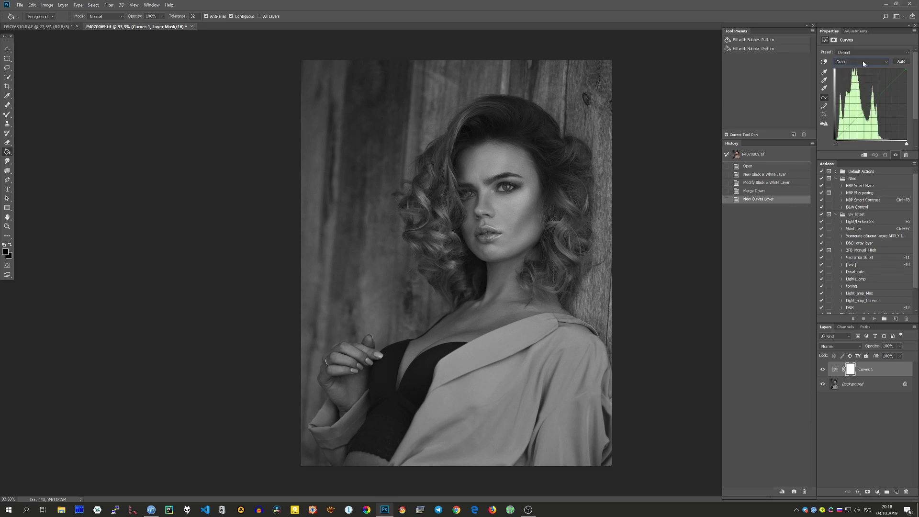
left_click(863, 62)
left_click(856, 87)
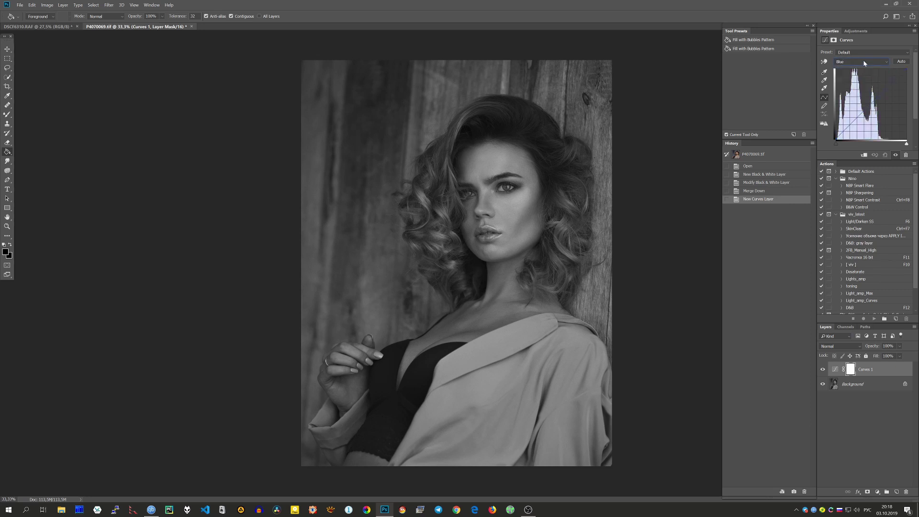
left_click(864, 62)
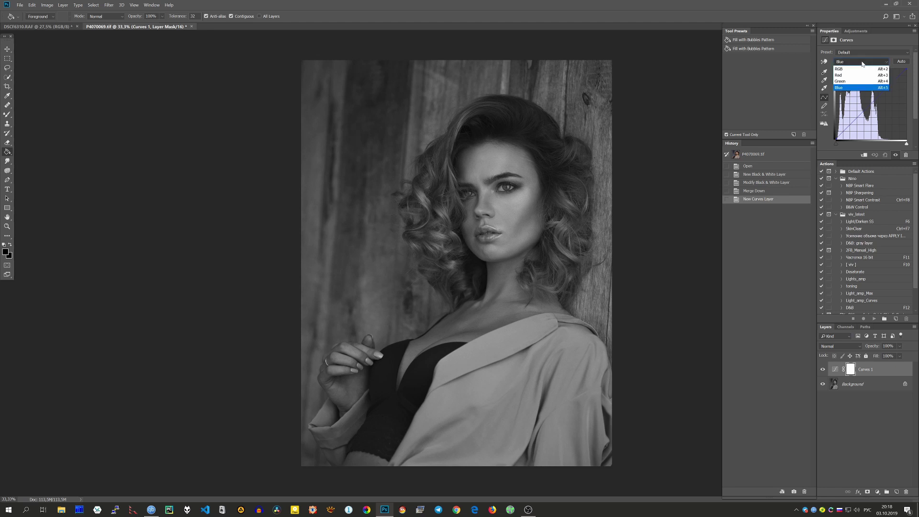
left_click(861, 63)
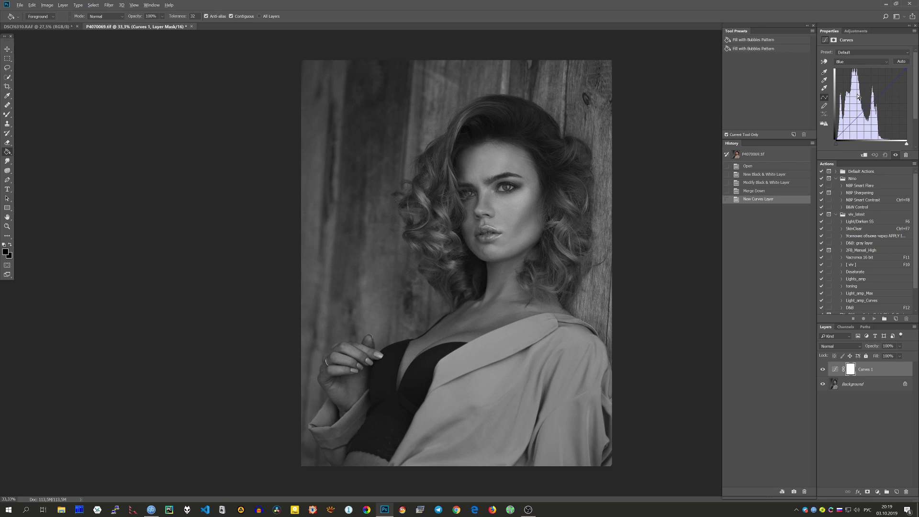
Add highlight and shadow points to the Blue channel curve and a highlight point to the Green channel curve, shifting the tone slightly.
left_click(892, 81)
left_click_drag(892, 81, 891, 83)
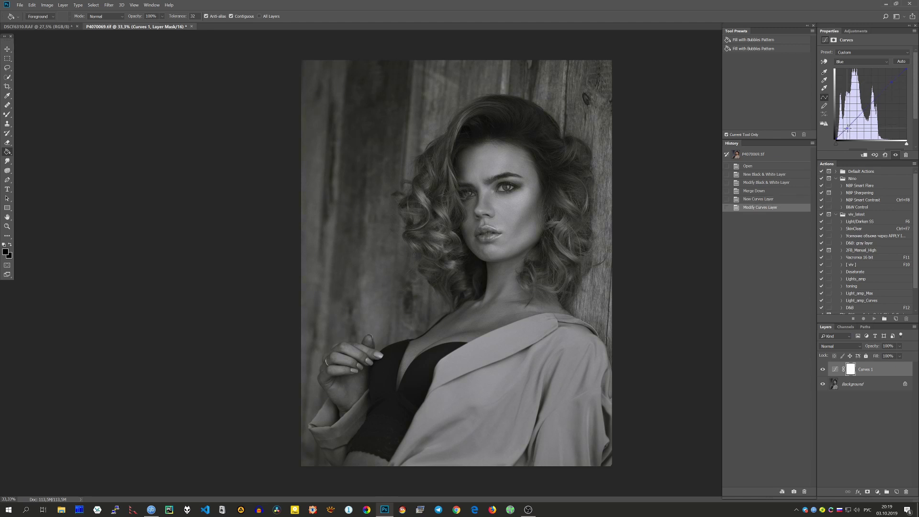
left_click(861, 62)
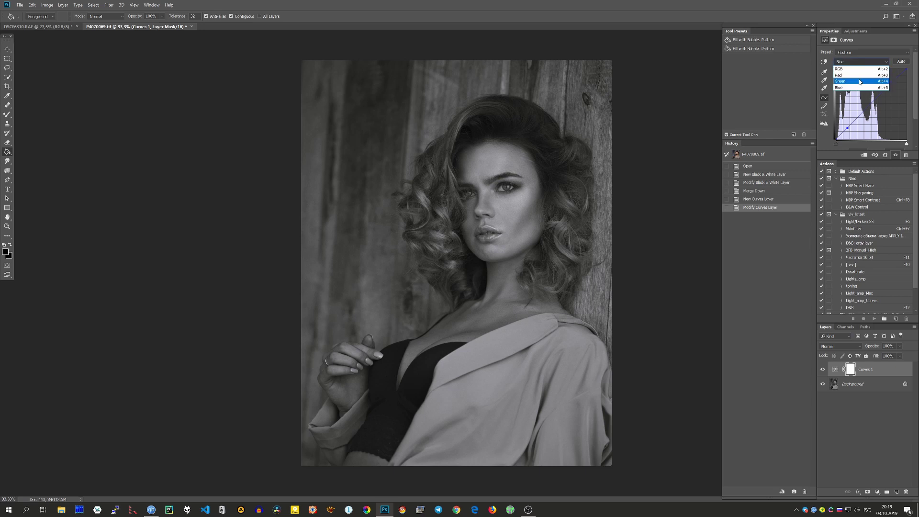
left_click(860, 81)
left_click(891, 84)
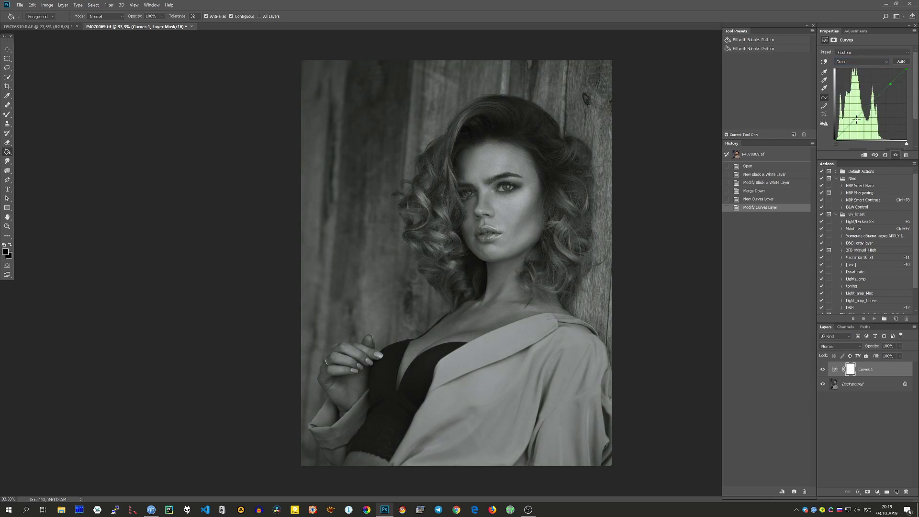
Lower the highlights and slightly lift the shadows of the Red channel curve.
left_click(861, 62)
left_click(858, 76)
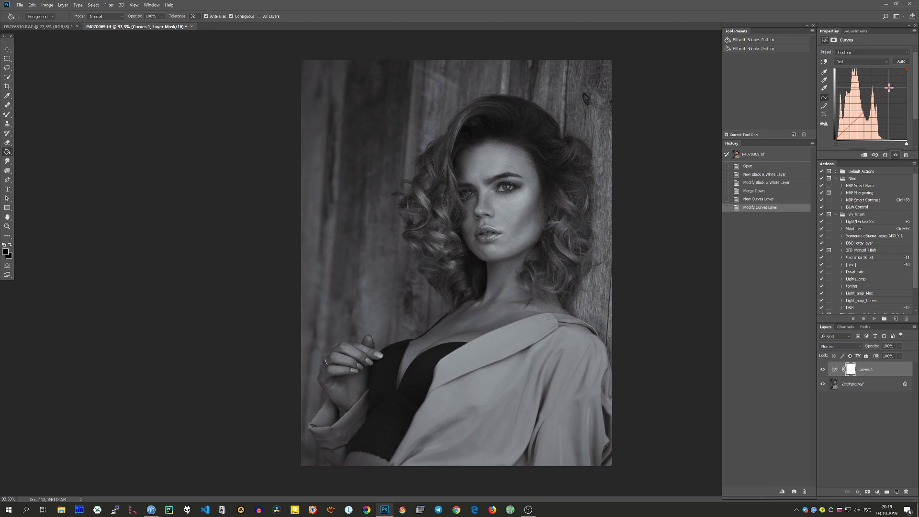
left_click(889, 88)
left_click_drag(858, 117, 853, 121)
Compare the portrait with and without the Curves toning by switching the Curves layer's visibility.
left_click(823, 371)
left_click(824, 371)
left_click(824, 371)
left_click(824, 371)
left_click(825, 370)
left_click(824, 371)
left_click(824, 370)
left_click(824, 371)
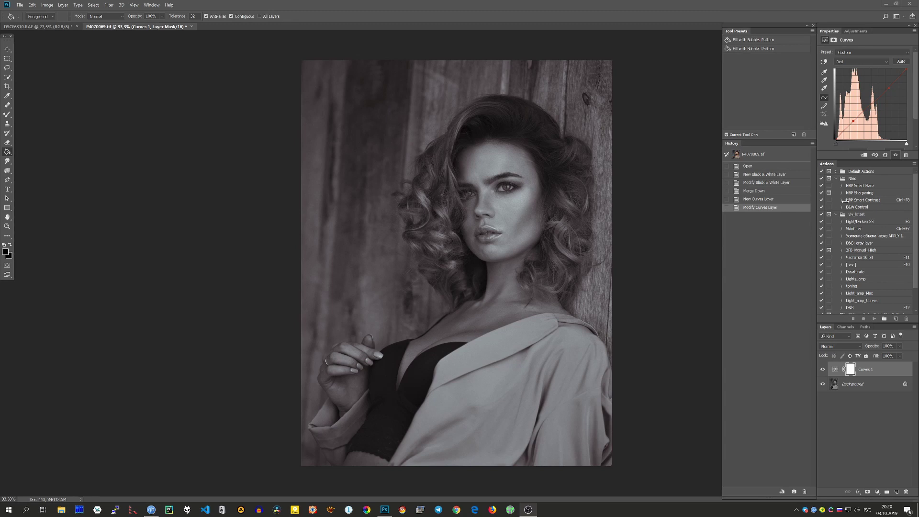
Load the first saved ACV curves preset from the folder into the Curves adjustment.
left_click(915, 31)
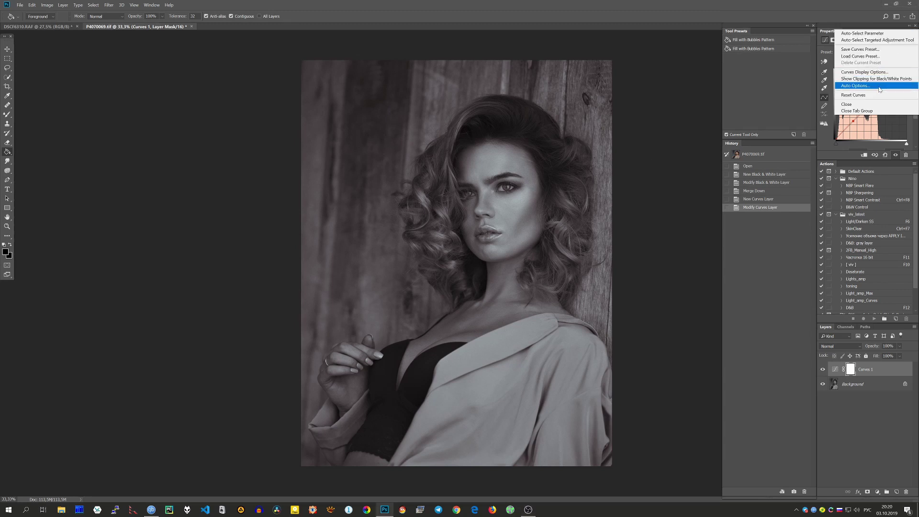
left_click(879, 59)
double_click(239, 77)
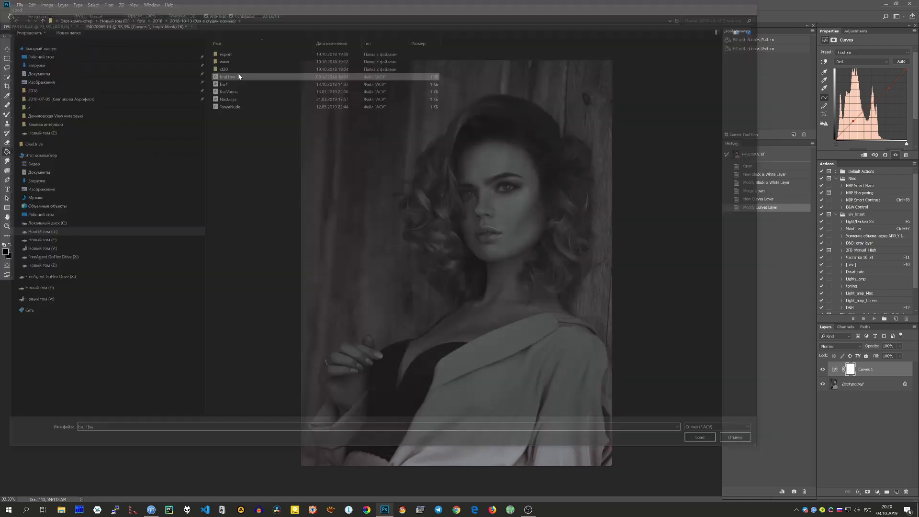
left_click(862, 53)
key("Escape")
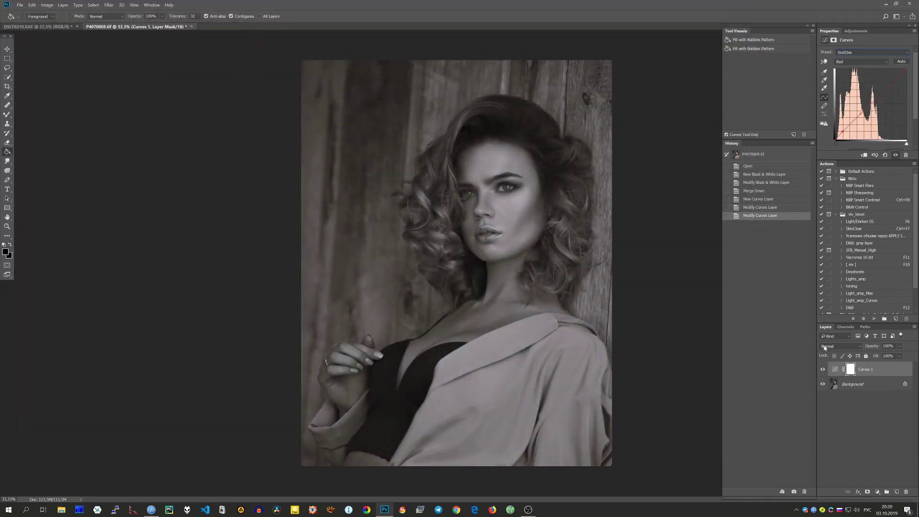
Examine the loaded preset's effect on the portrait and inspect its Green and Blue channel curves.
left_click(823, 371)
left_click(860, 62)
left_click(861, 81)
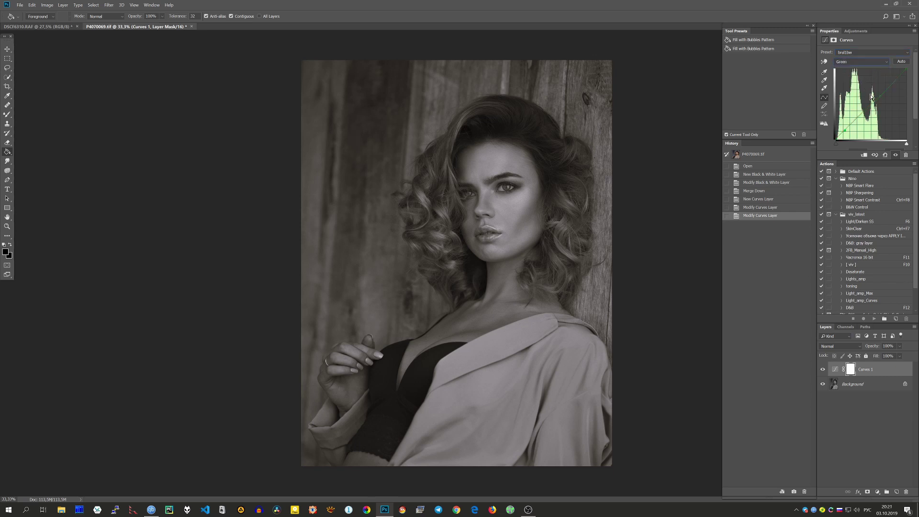
left_click(861, 63)
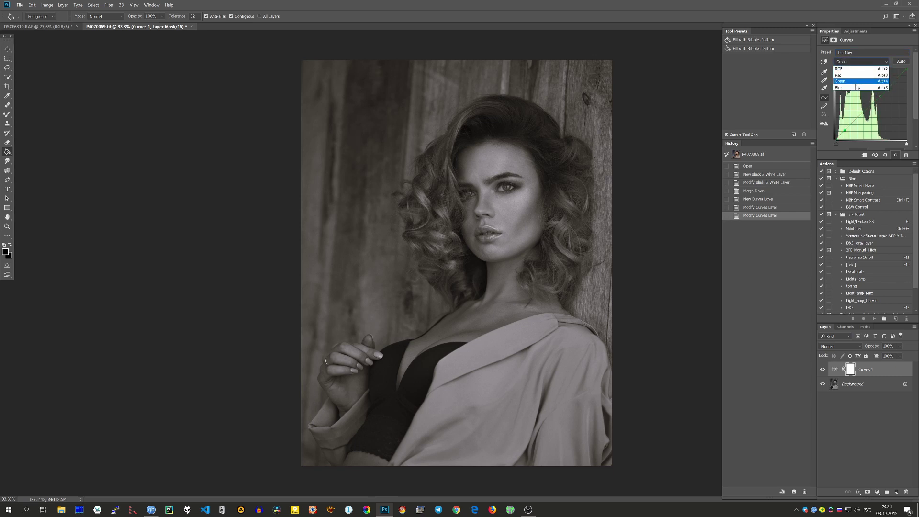
left_click(857, 88)
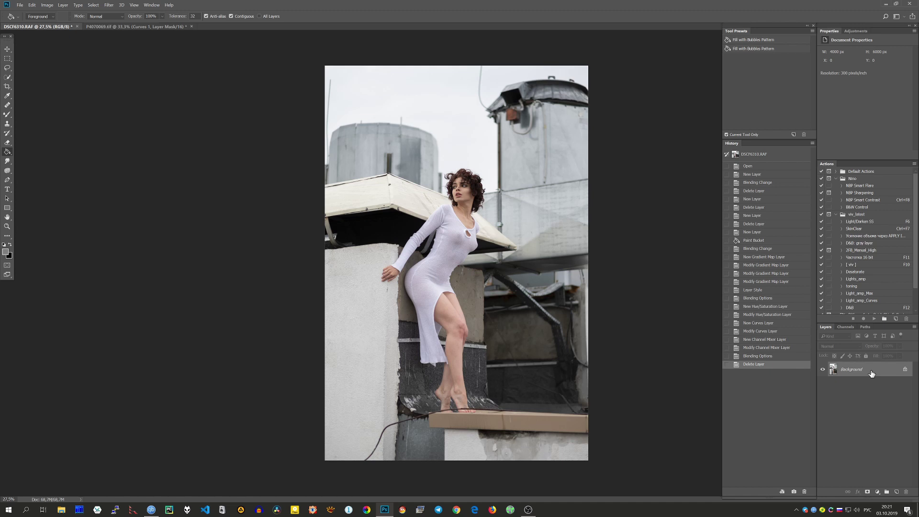
In DSCF6310.RAF, create a new layer above the Background and fill it with the neutral gray 808080.
key("ctrl+shift+n")
left_click(518, 154)
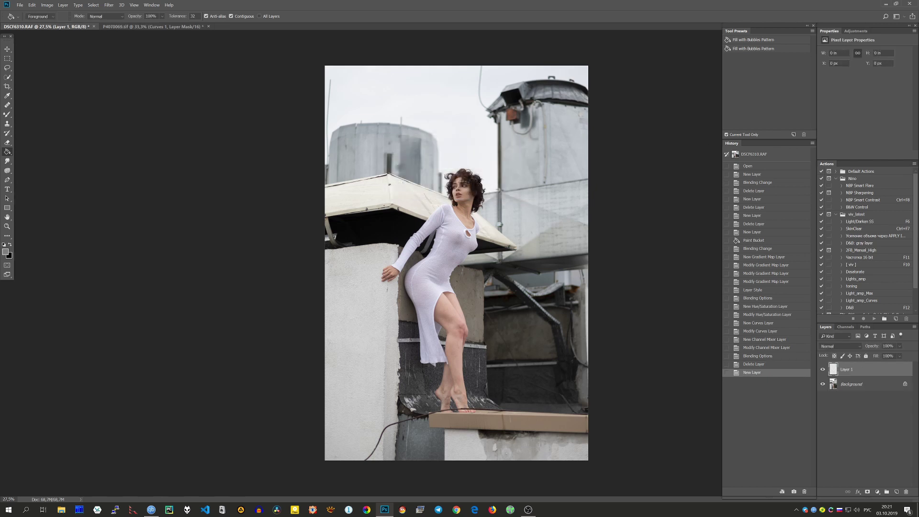
left_click(6, 253)
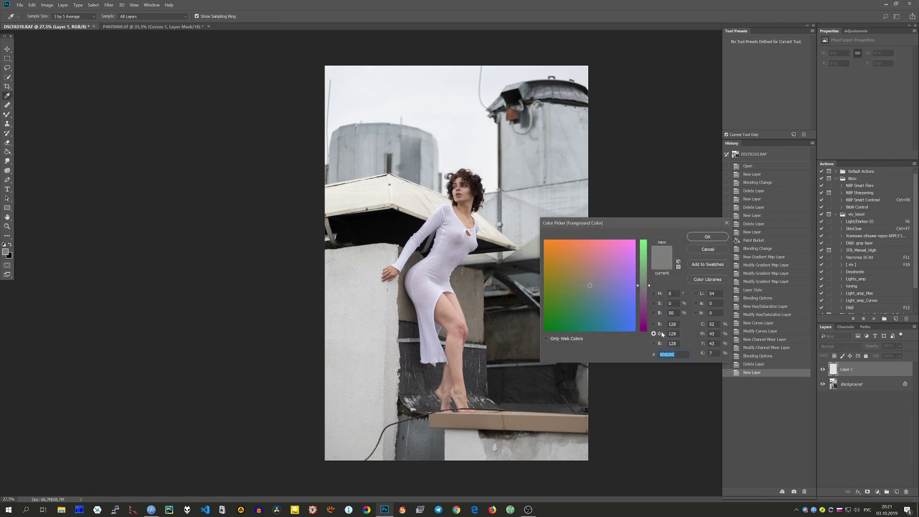
left_click(708, 237)
key("g")
left_click(451, 208)
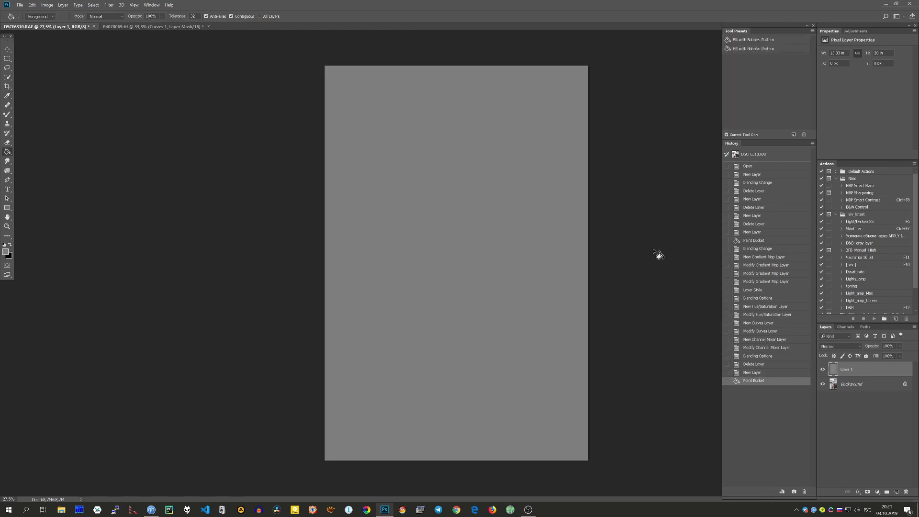
Set the gray layer's blending mode to Color.
left_click(842, 347)
left_click(847, 333)
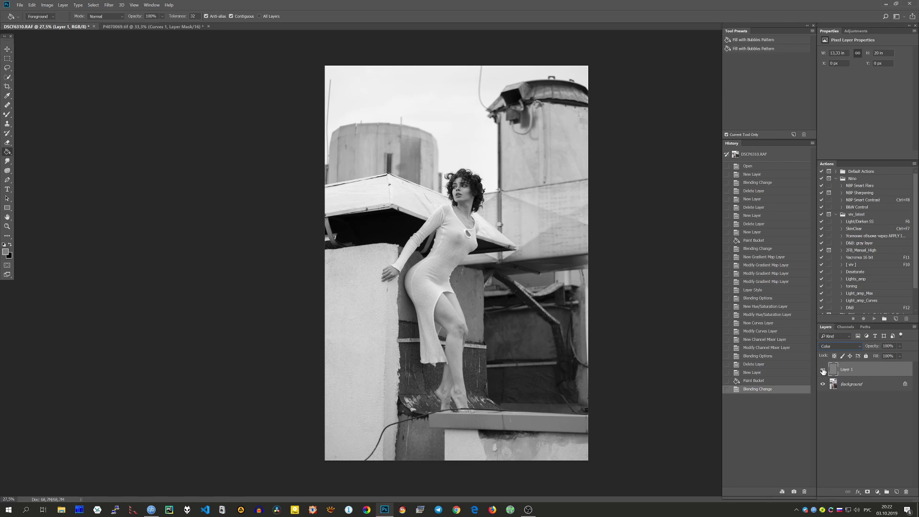
Hide the gray layer and add a Gradient Map adjustment layer directly above the Background.
left_click(854, 386)
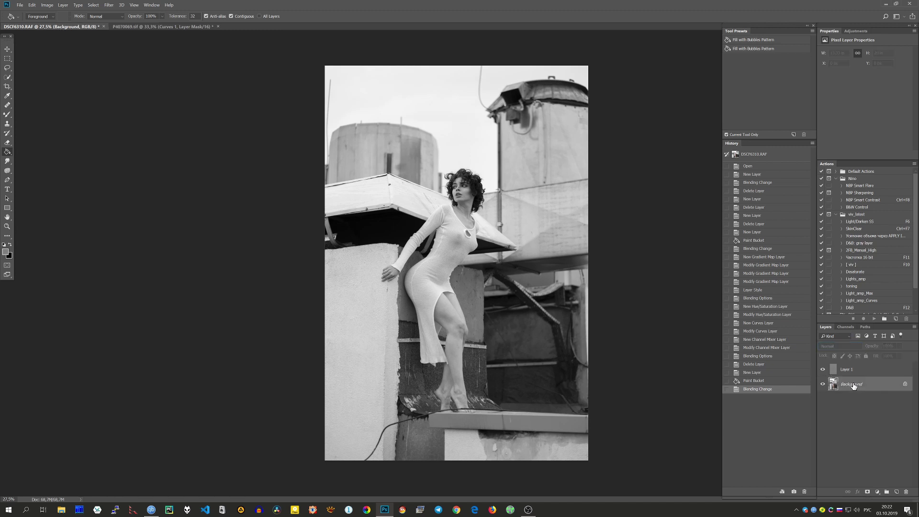
left_click(824, 369)
left_click(877, 492)
left_click(880, 482)
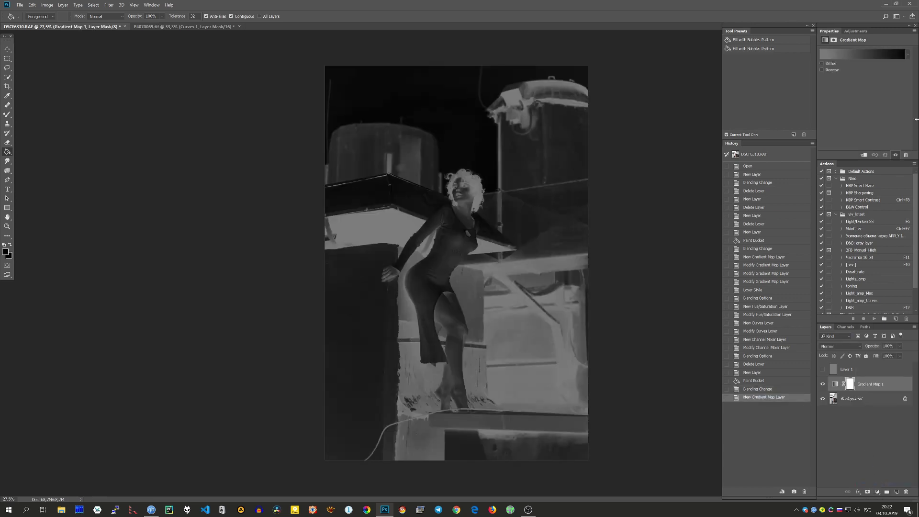
Apply the Black, White preset to the gradient map.
left_click(838, 53)
left_click(723, 199)
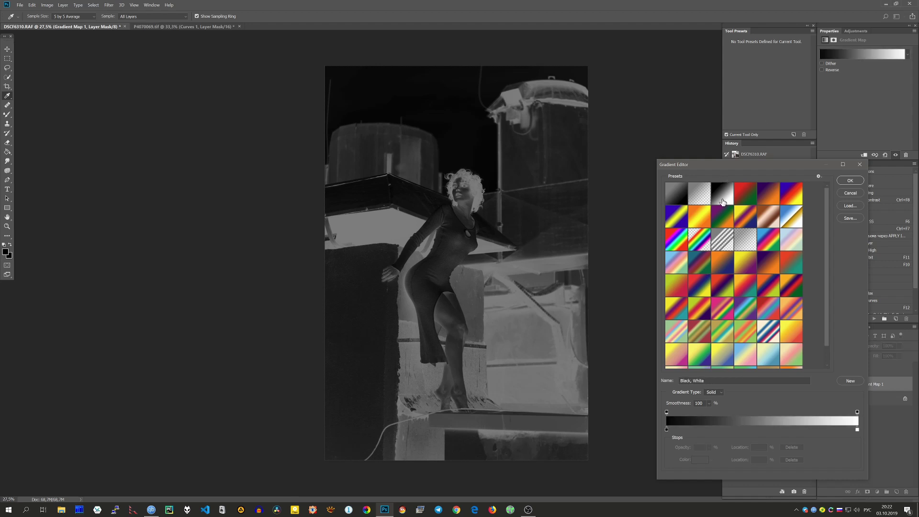
left_click(851, 181)
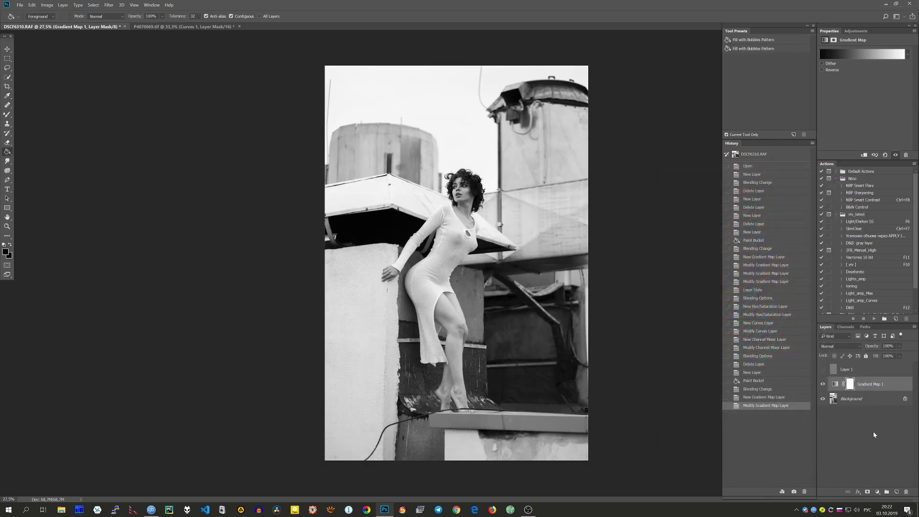
Show the gray layer and hide the Gradient Map layer to compare the two black-and-white conversions.
left_click(824, 370)
left_click(824, 384)
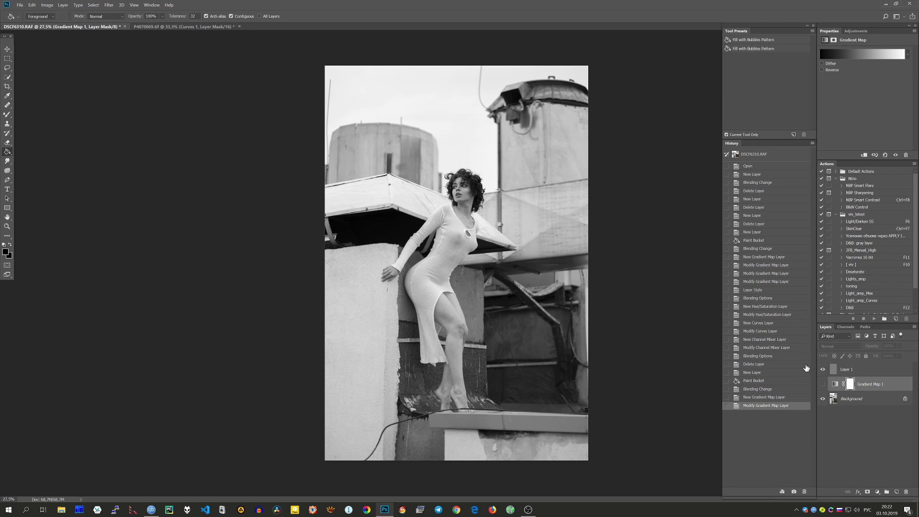
Show the Gradient Map layer and hide the gray layer above it.
left_click(823, 385)
left_click(823, 371)
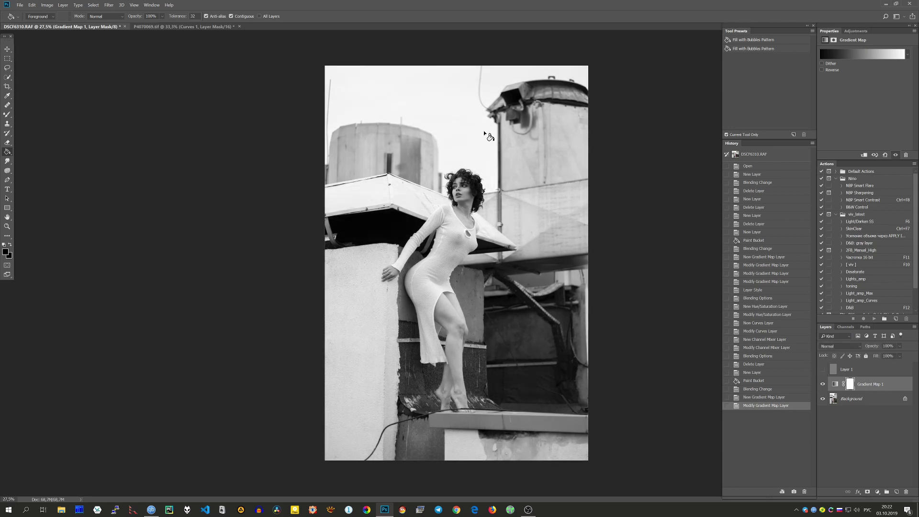
Try adding gray stops and shifting tonal transitions in the gradient map, and restore its Black, White preset.
left_click(851, 56)
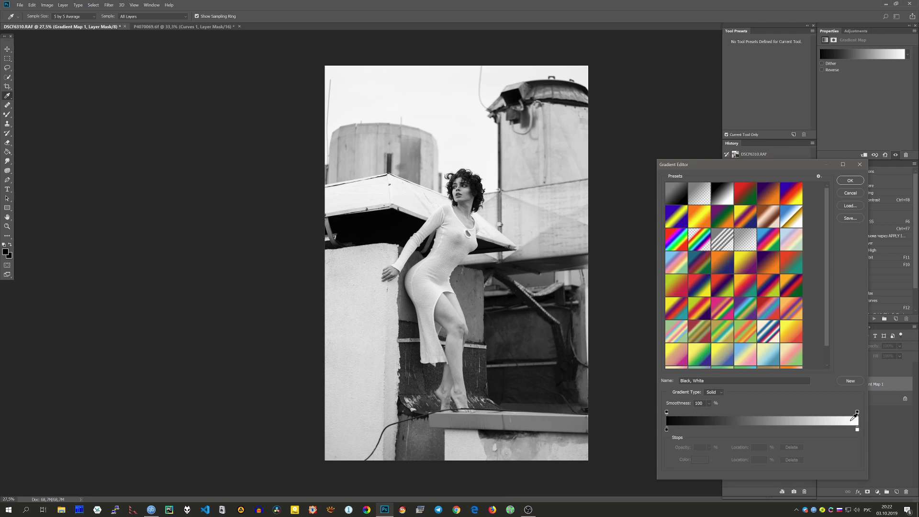
left_click_drag(783, 431, 817, 426)
left_click_drag(757, 431, 799, 431)
left_click_drag(732, 427, 728, 431)
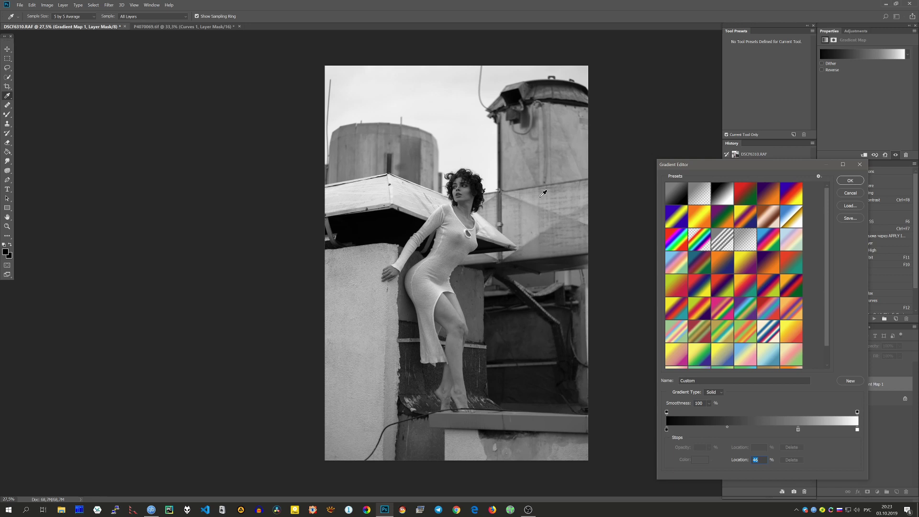
left_click_drag(798, 431, 760, 435)
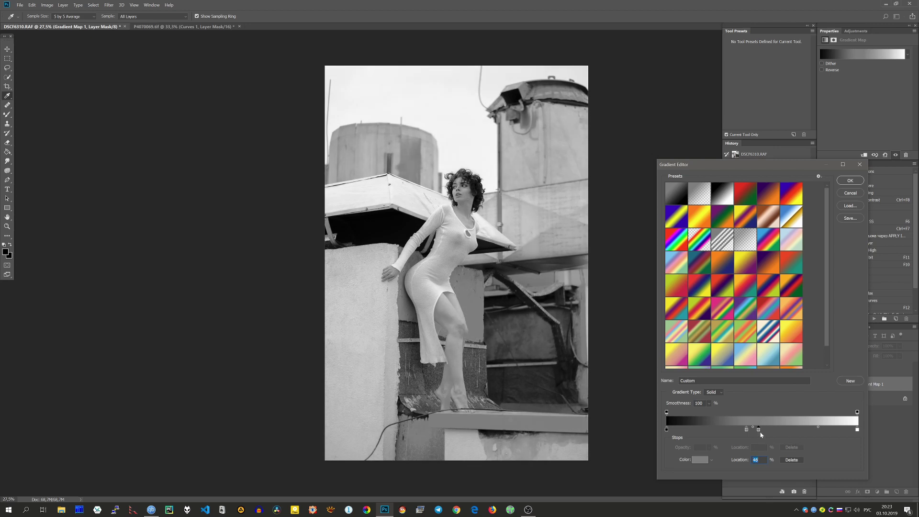
left_click_drag(759, 434, 797, 433)
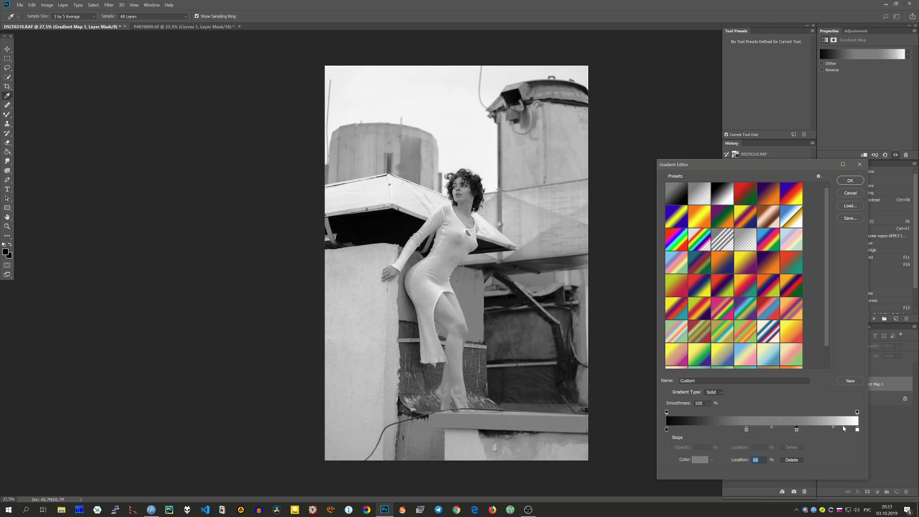
left_click_drag(857, 431, 807, 430)
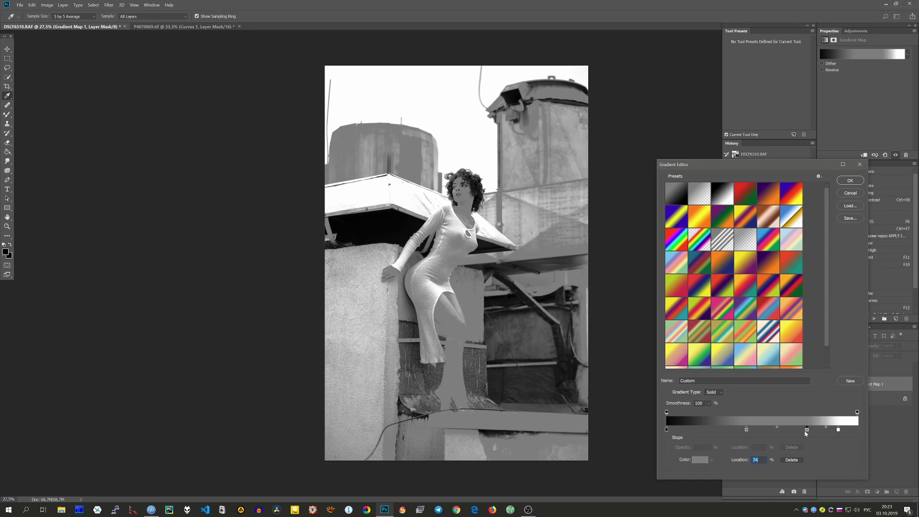
left_click(719, 197)
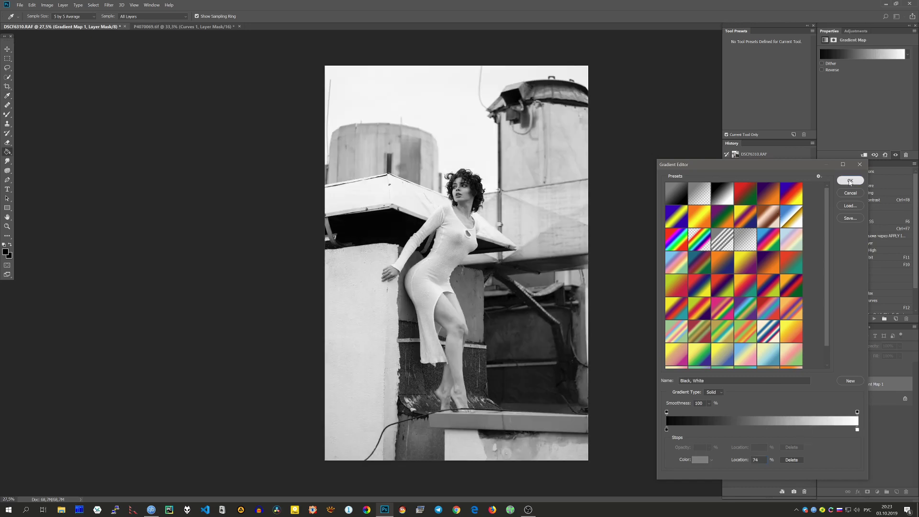
left_click(851, 180)
Compare the gray layer, the Gradient Map and the color original by toggling layer visibility, leaving only the Gradient Map shown above the Background.
left_click(823, 370)
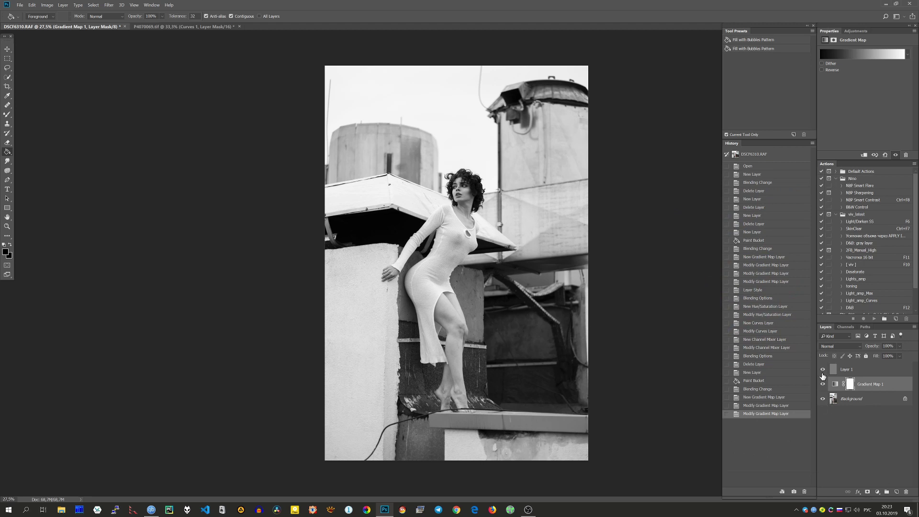
left_click(823, 384)
left_click(822, 384)
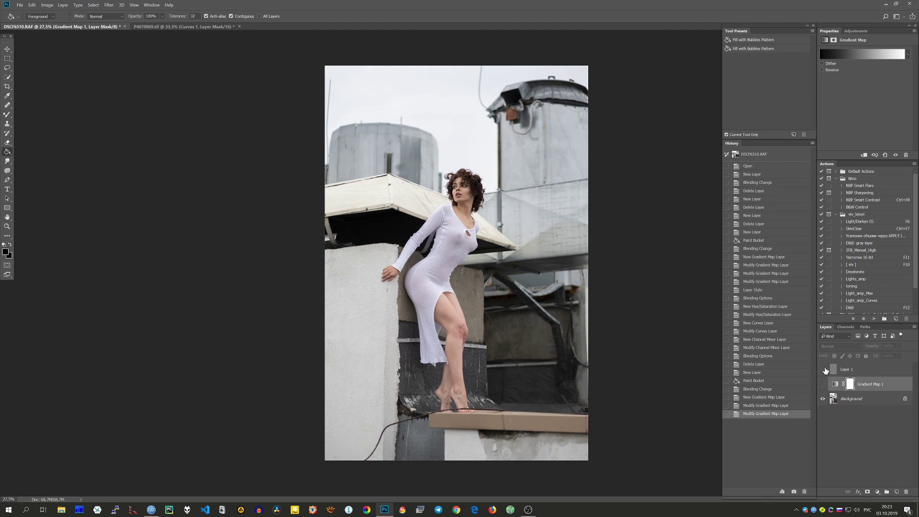
left_click(823, 370)
left_click(822, 385)
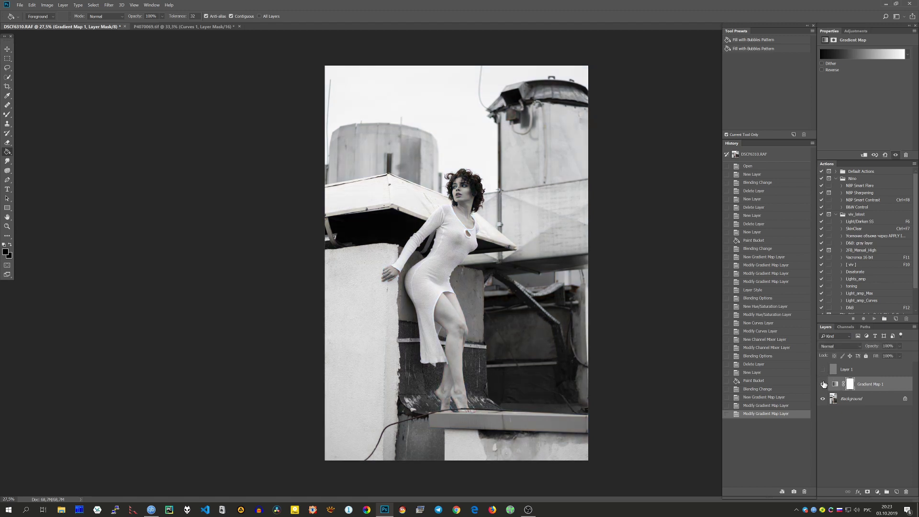
Add a Channel Mixer adjustment layer directly above the Background and hide the Gradient Map layer.
left_click(855, 400)
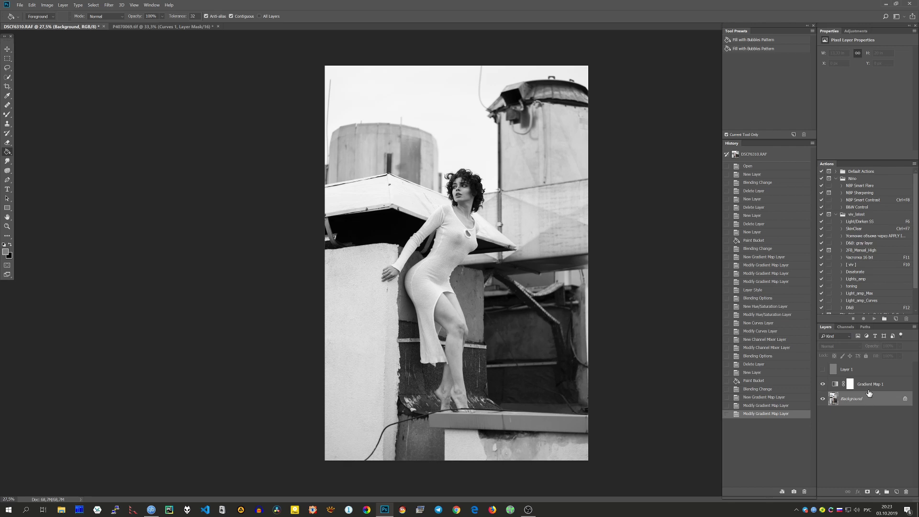
left_click(878, 492)
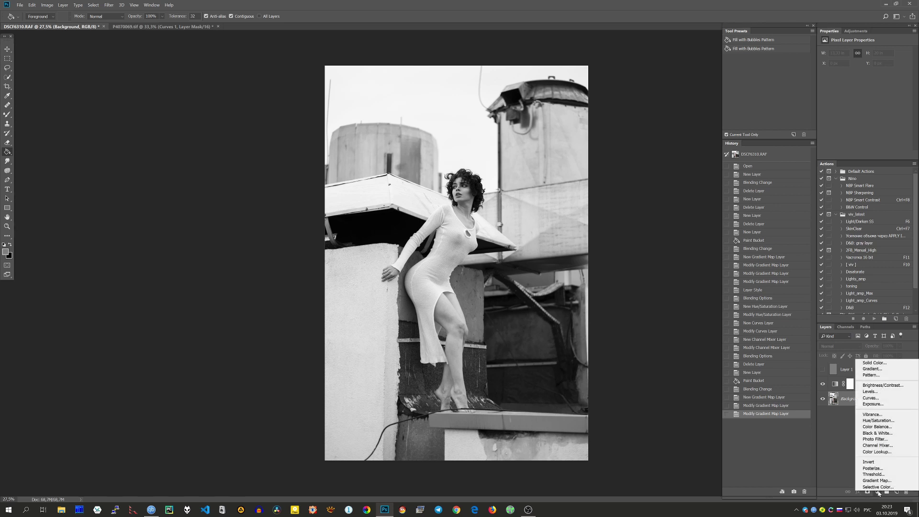
left_click(900, 447)
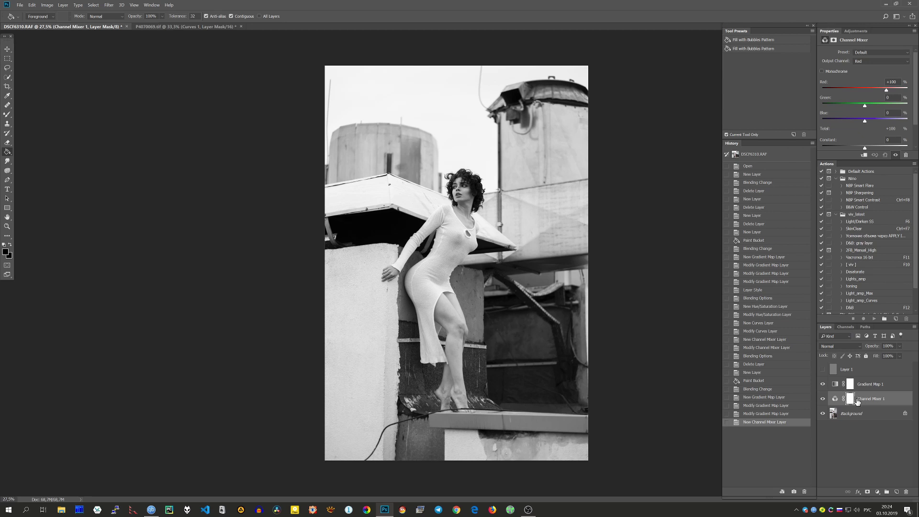
left_click(823, 385)
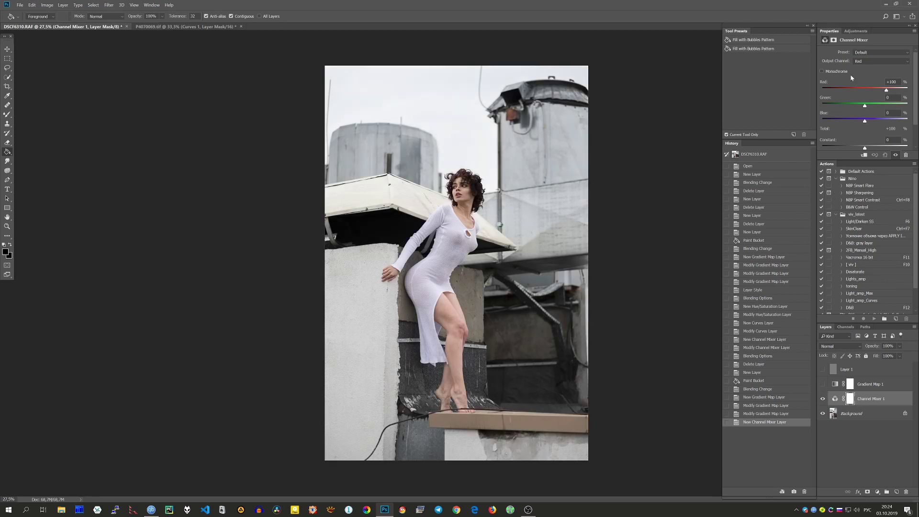
Set the Channel Mixer's Red output to Red -79, Green +2, Blue +57 and Constant +39, and show the Gradient Map layer.
left_click_drag(858, 85, 867, 105)
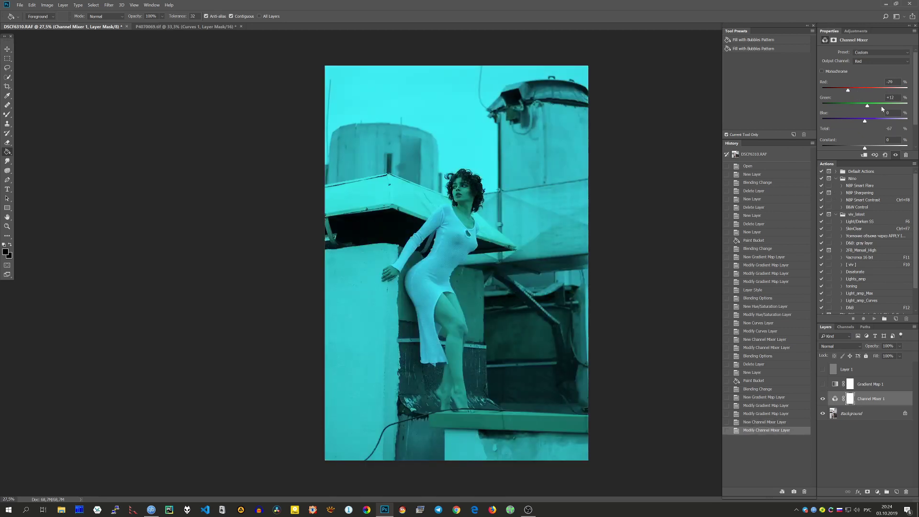
left_click(867, 105)
left_click_drag(871, 122, 877, 121)
left_click(873, 148)
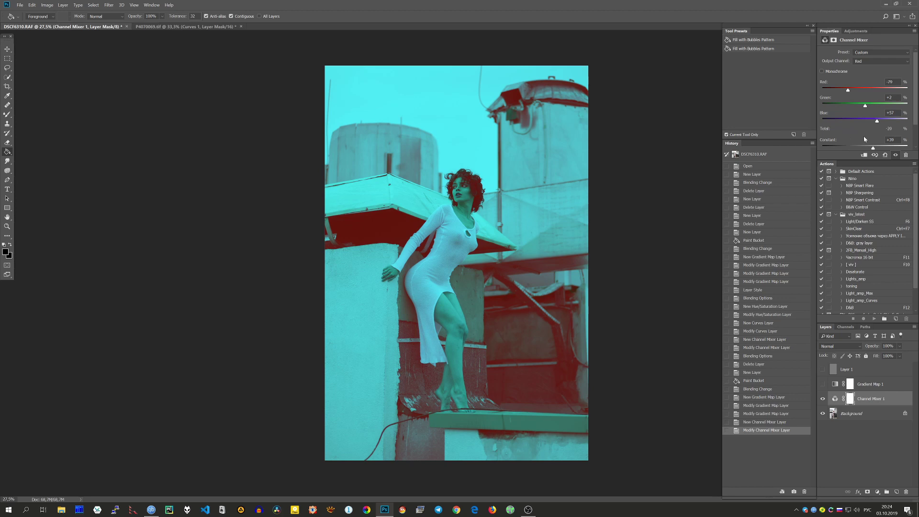
left_click(823, 384)
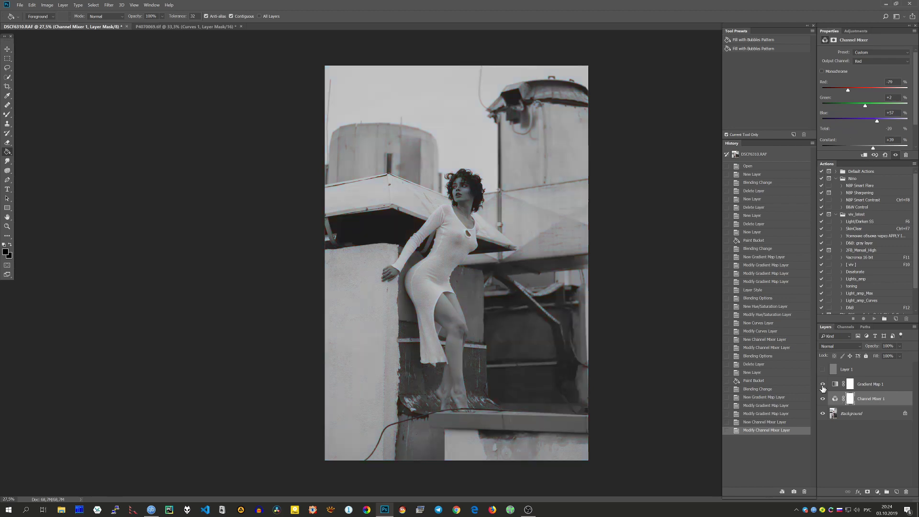
Adjust the black-and-white tones by setting the Channel Mixer's Red output to Red +18, Green -69 and Blue +150.
left_click(852, 120)
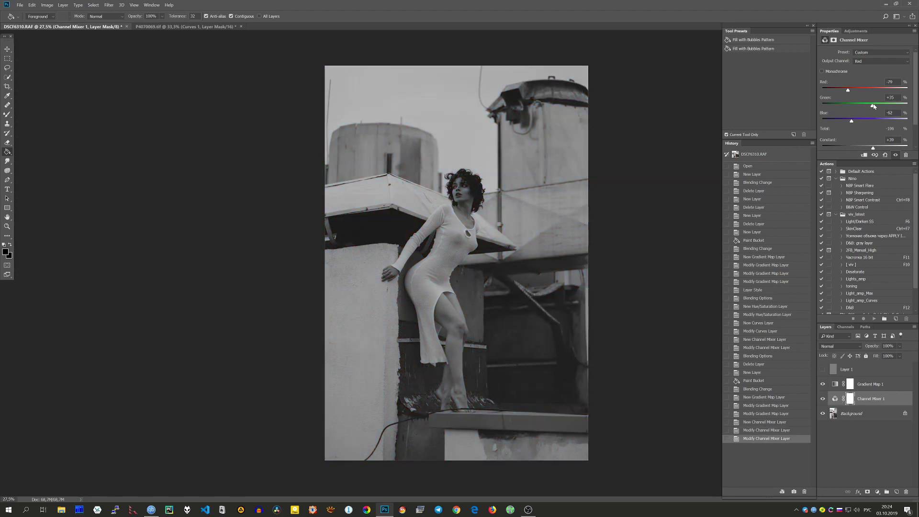
mouse_move(874, 106)
left_mouse_down()
mouse_move(857, 91)
mouse_move(887, 90)
mouse_move(870, 89)
mouse_move(878, 106)
left_mouse_up()
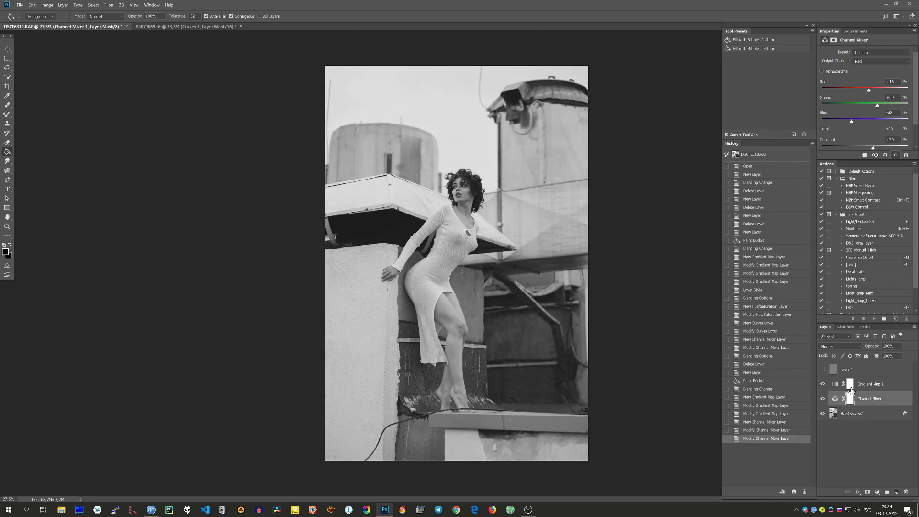
left_click_drag(864, 104, 898, 122)
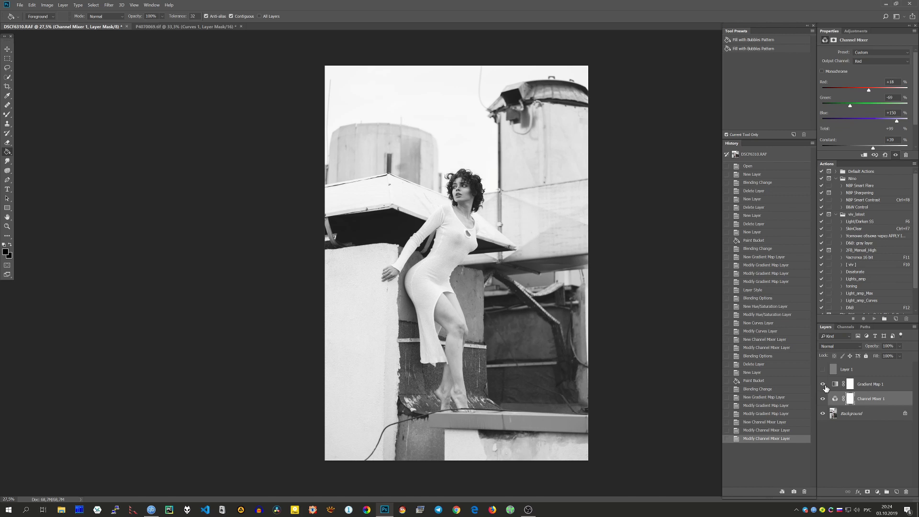
left_click(867, 388)
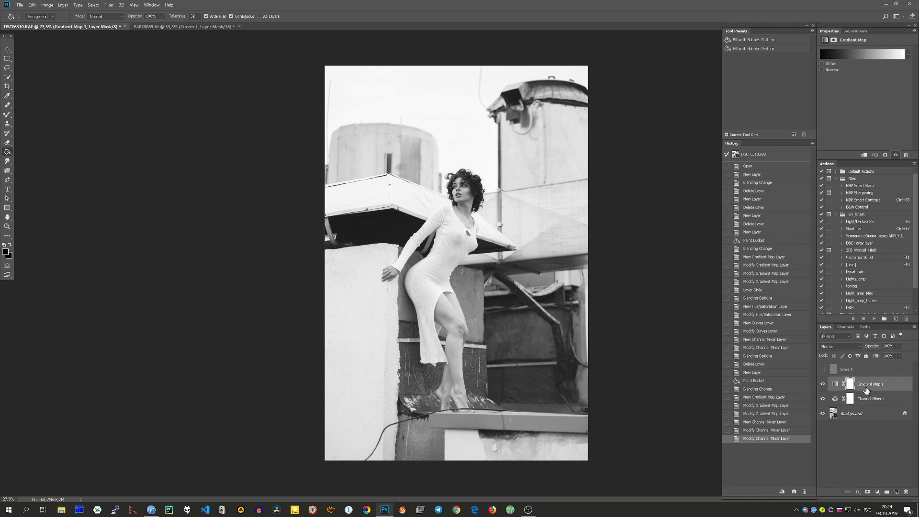
left_click(838, 386)
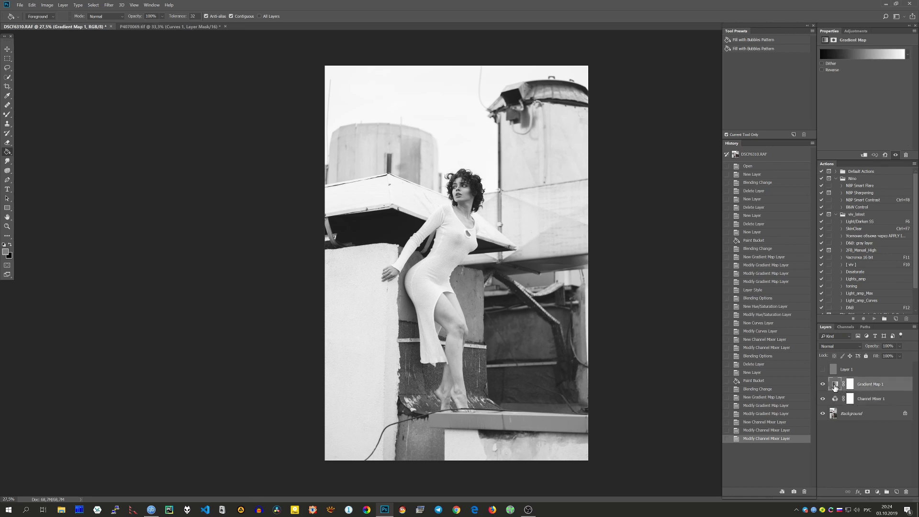
left_click(854, 387)
key("ctrl+alt+r")
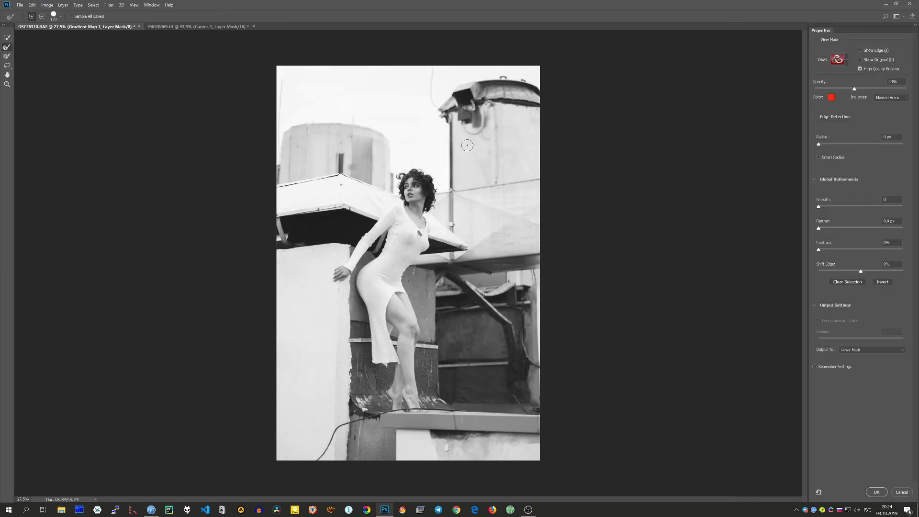
left_click(902, 492)
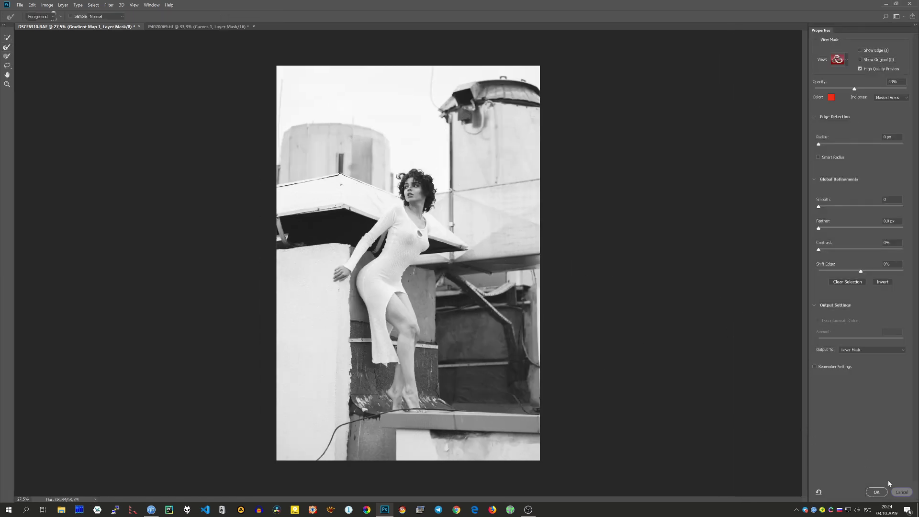
Rebalance the Channel Mixer's Red output to Red -12, Green +59 and Blue +29.
double_click(879, 400)
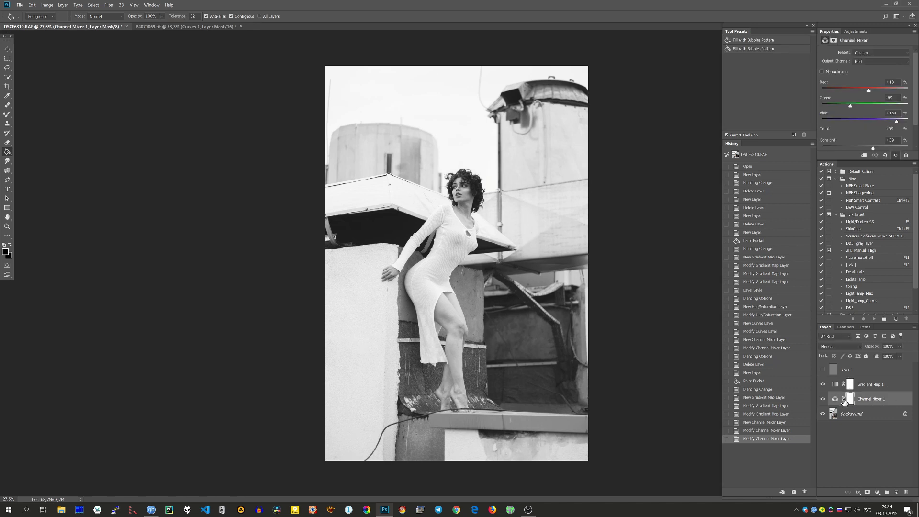
left_click(835, 399)
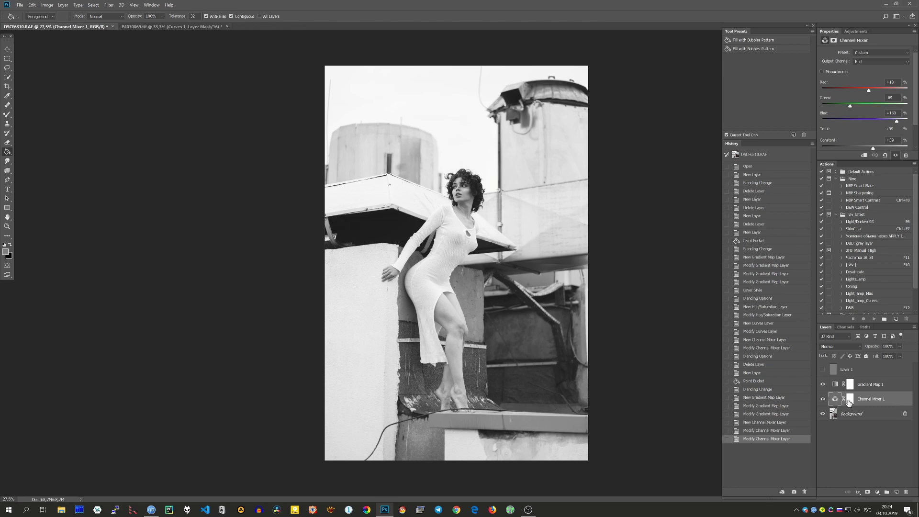
left_click(864, 121)
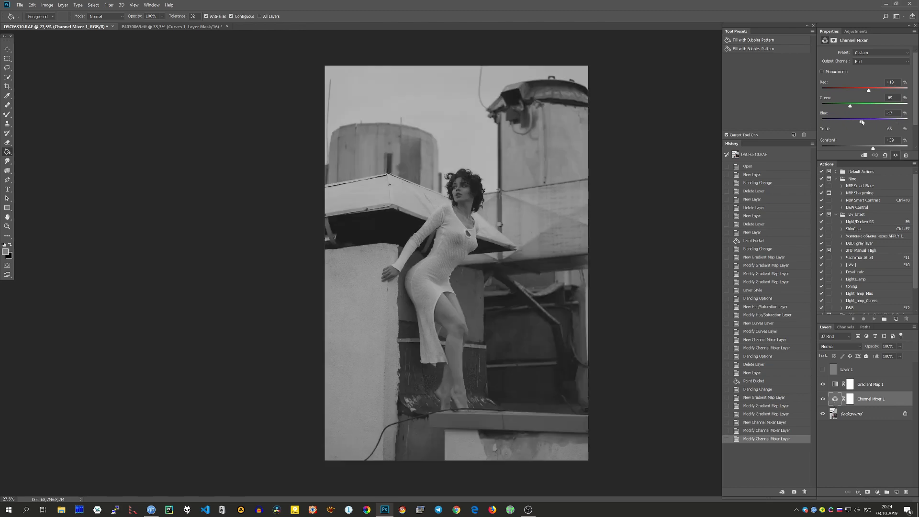
left_click_drag(851, 106, 863, 92)
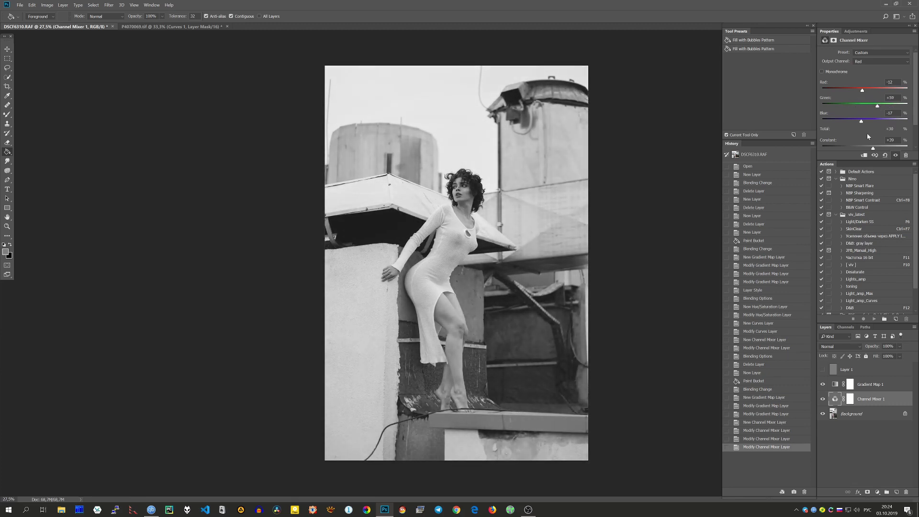
mouse_move(861, 122)
left_mouse_down()
mouse_move(883, 123)
mouse_move(862, 123)
mouse_move(872, 126)
left_mouse_up()
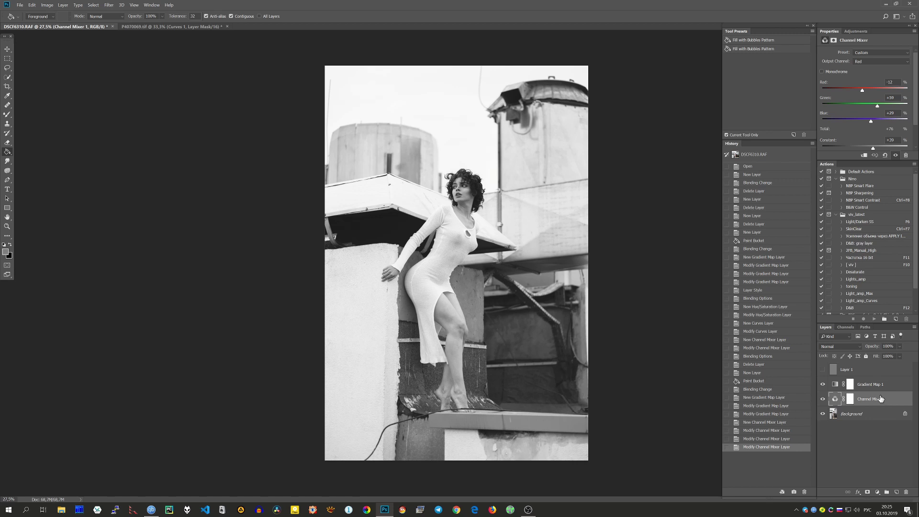
Replace the Channel Mixer layer with a Hue/Saturation adjustment layer, raising its Hue and setting Saturation to +21 and Lightness to -16.
left_click_drag(880, 399, 906, 493)
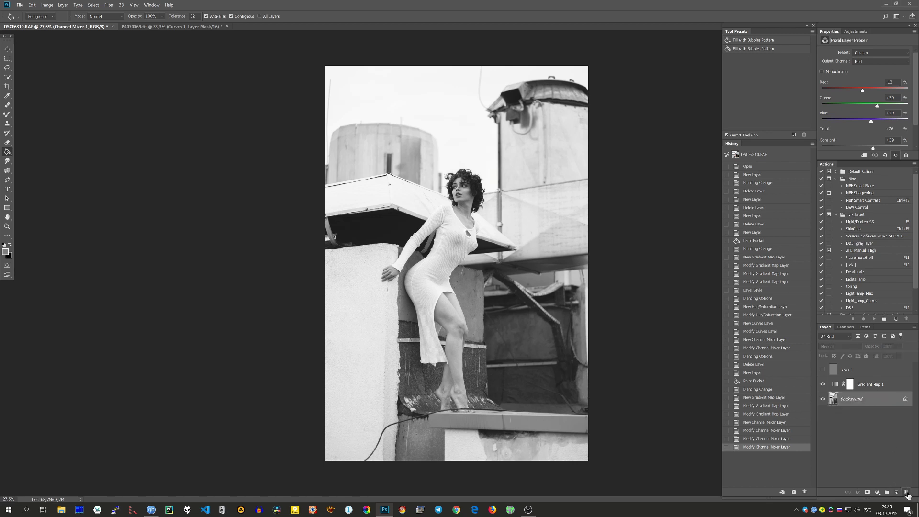
left_click(877, 493)
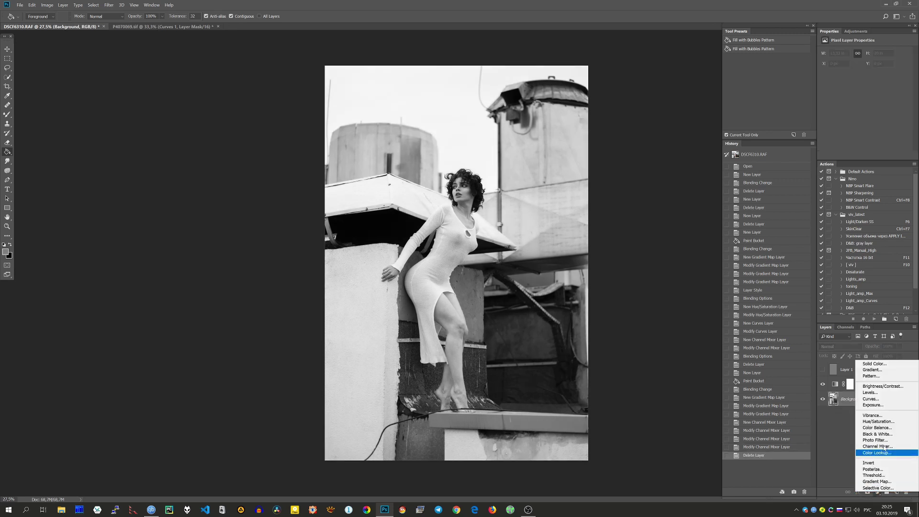
left_click(878, 422)
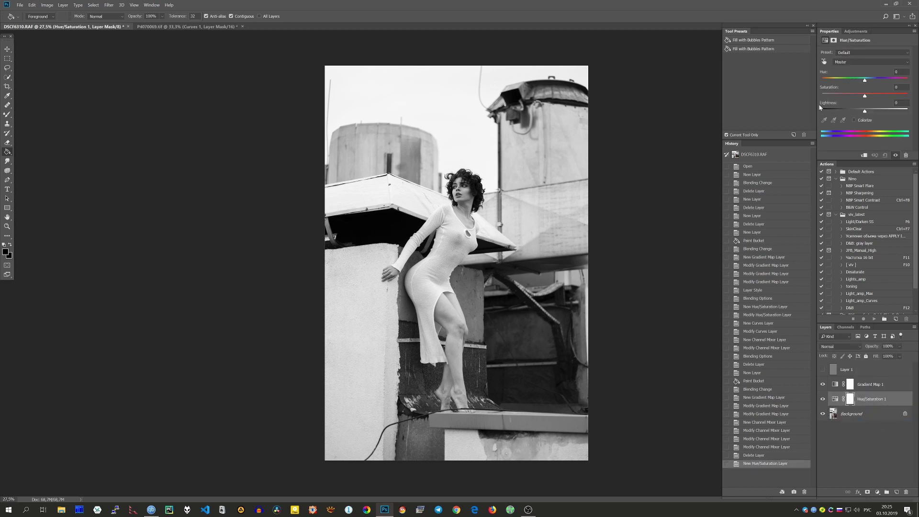
left_click_drag(853, 82, 870, 99)
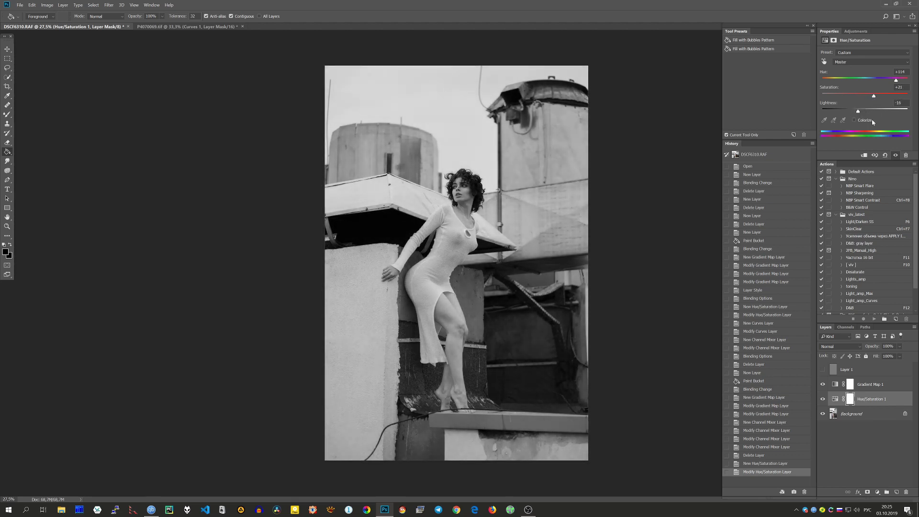
Set the Hue/Saturation layer's gray Blend If range for the underlying layer to 7/70 in the shadows and 199/247 in the highlights.
double_click(900, 401)
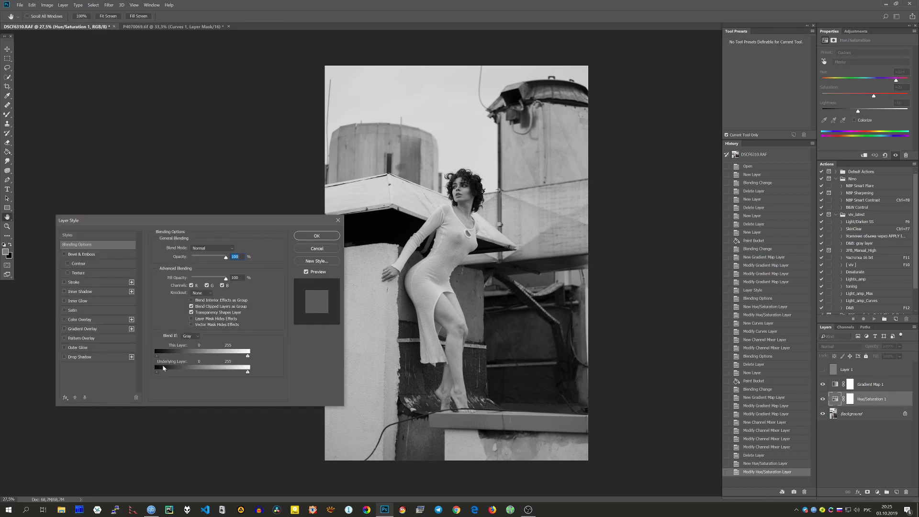
left_click_drag(178, 375, 191, 374)
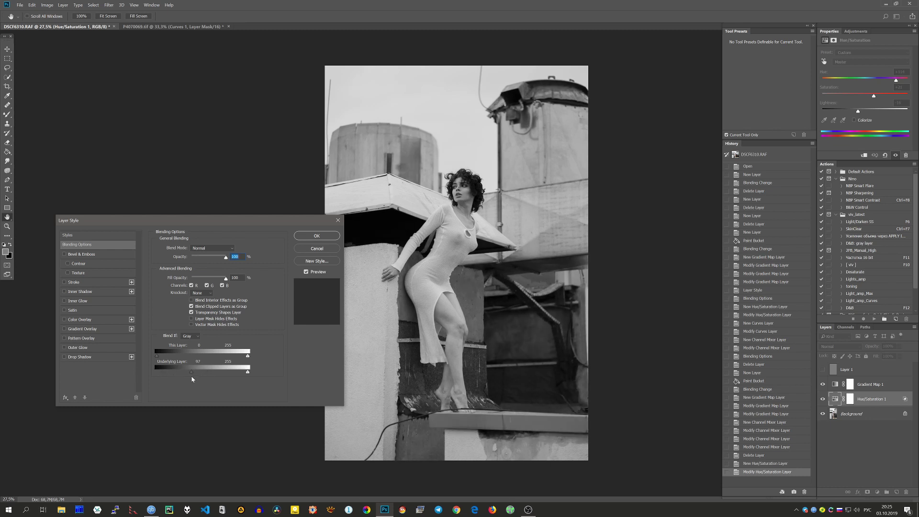
left_click_drag(187, 376, 183, 375)
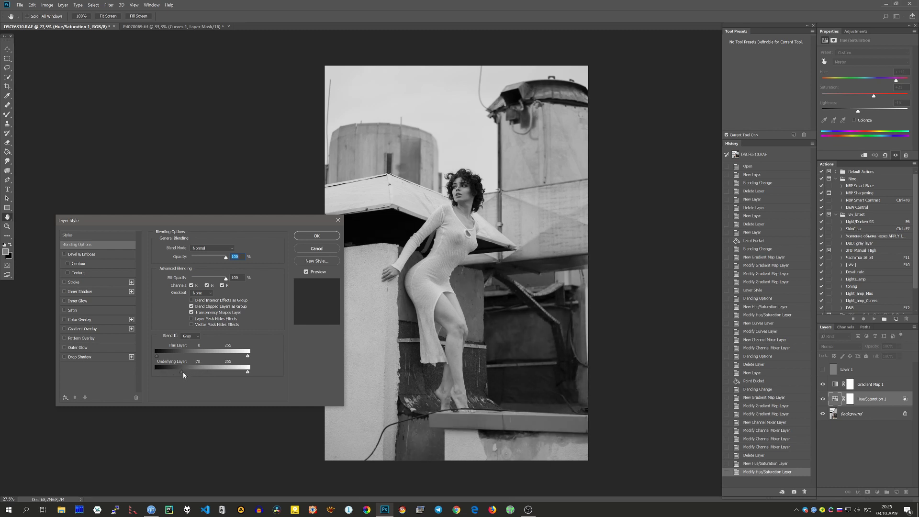
mouse_move(248, 372)
left_mouse_down()
mouse_move(227, 372)
mouse_move(245, 374)
left_mouse_up()
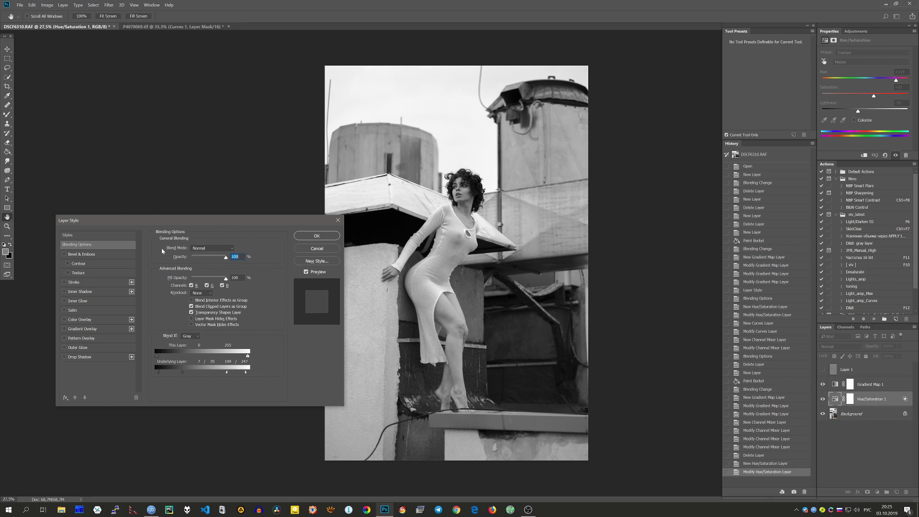
Restrict the Hue/Saturation layer's blending to the green channel and set its underlying Blend If range to 7/48 shadows and 199 highlights.
left_click(191, 285)
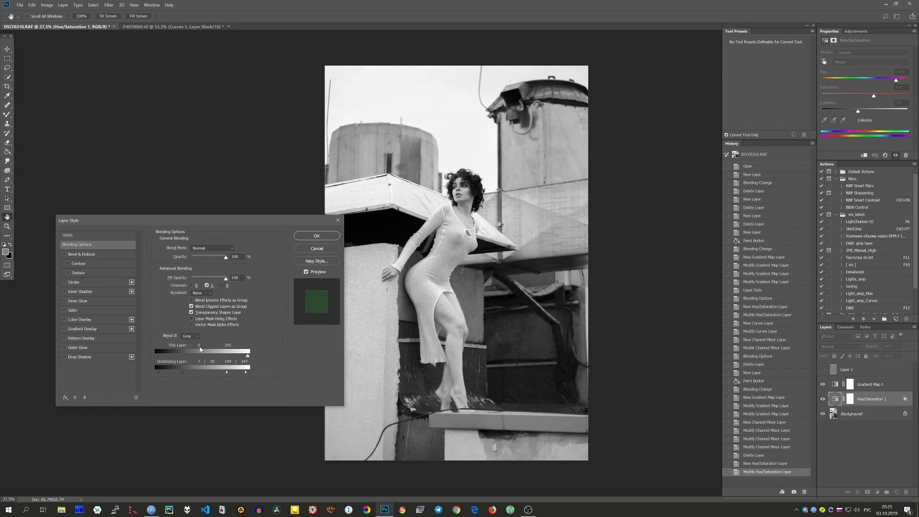
mouse_move(226, 374)
left_mouse_down()
mouse_move(214, 374)
mouse_move(260, 376)
mouse_move(194, 373)
mouse_move(228, 372)
left_mouse_up()
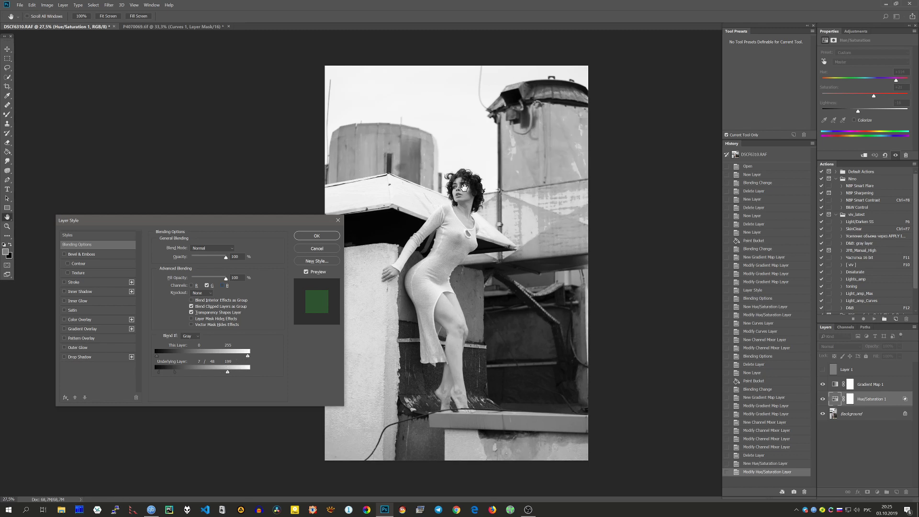
left_click(317, 236)
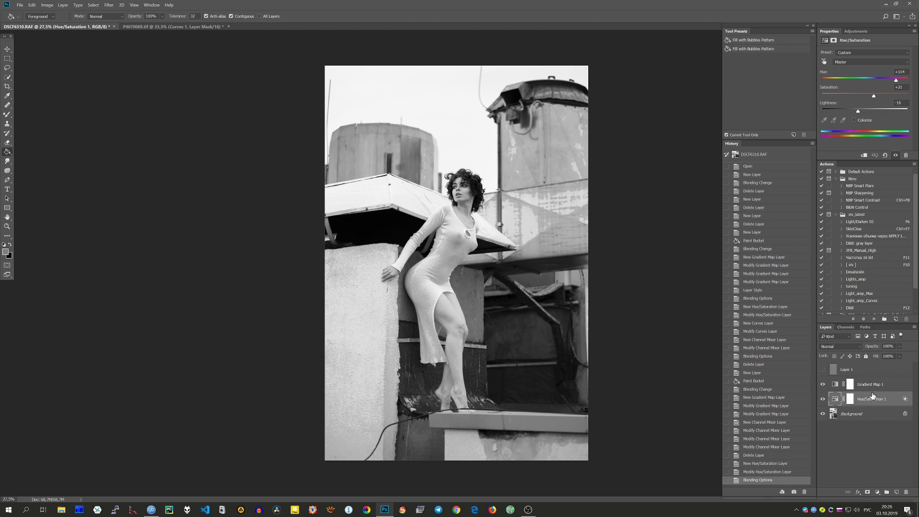
Compare the Gradient Map conversion with the gray Layer 1 version by swapping their visibility, then show only the Gradient Map again.
left_click(823, 384)
left_click(823, 370)
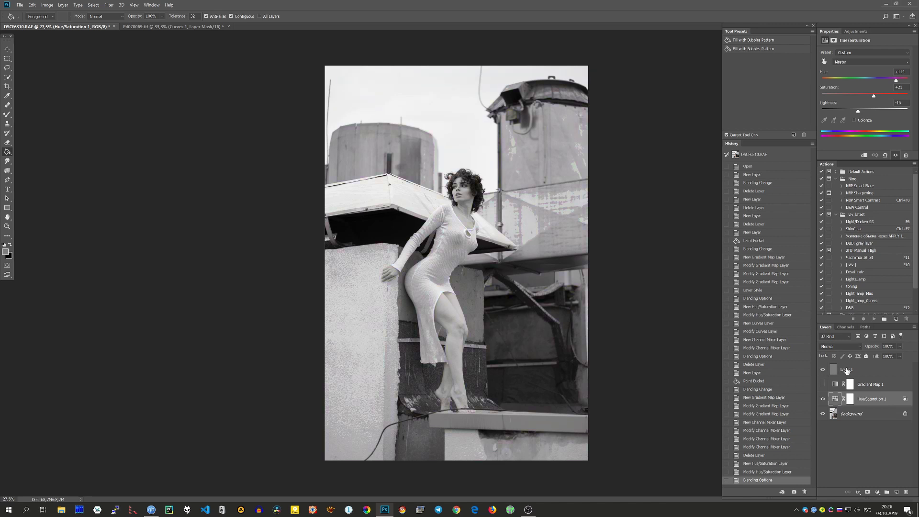
left_click(822, 370)
left_click(824, 385)
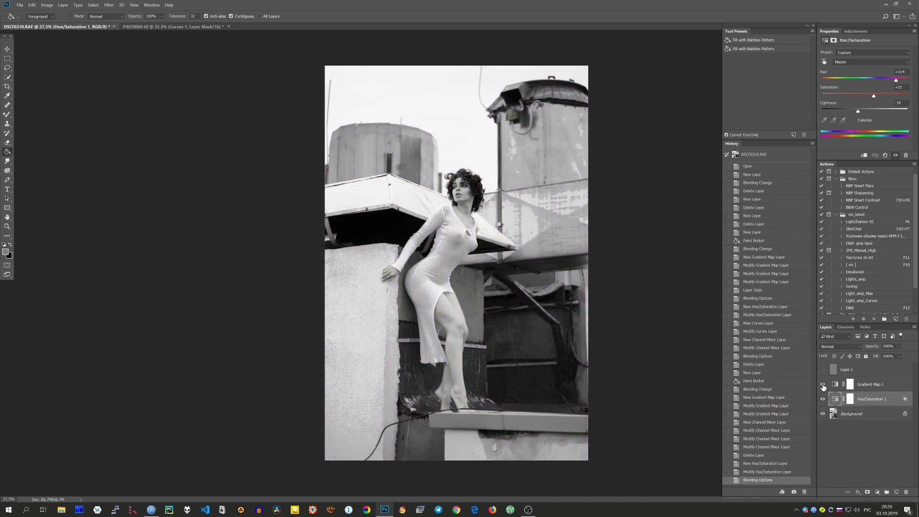